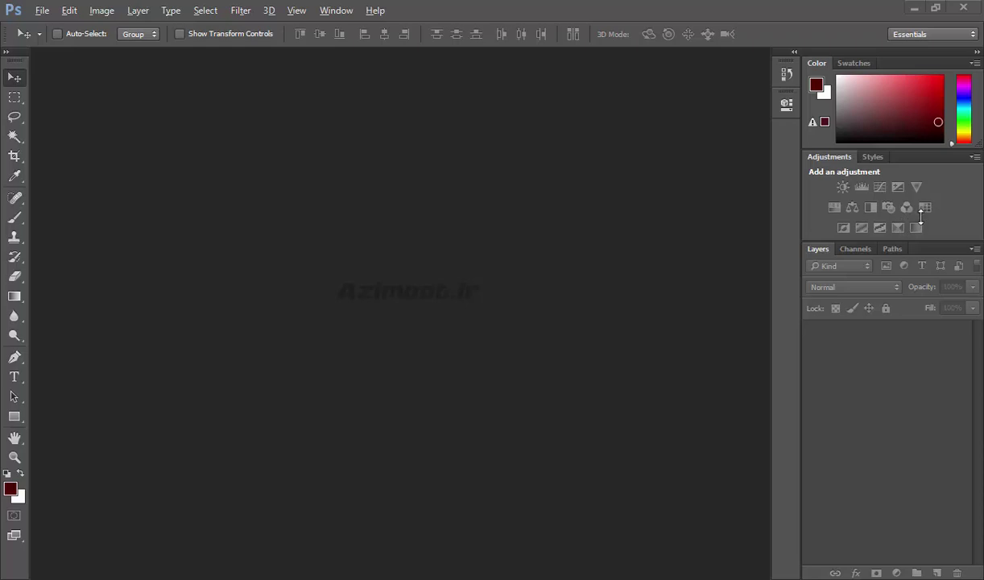
- Compare the n.jpeg and nn.jpeg renders, open the living-room render nn.jpeg and fit it to the window
double_click(405, 269)
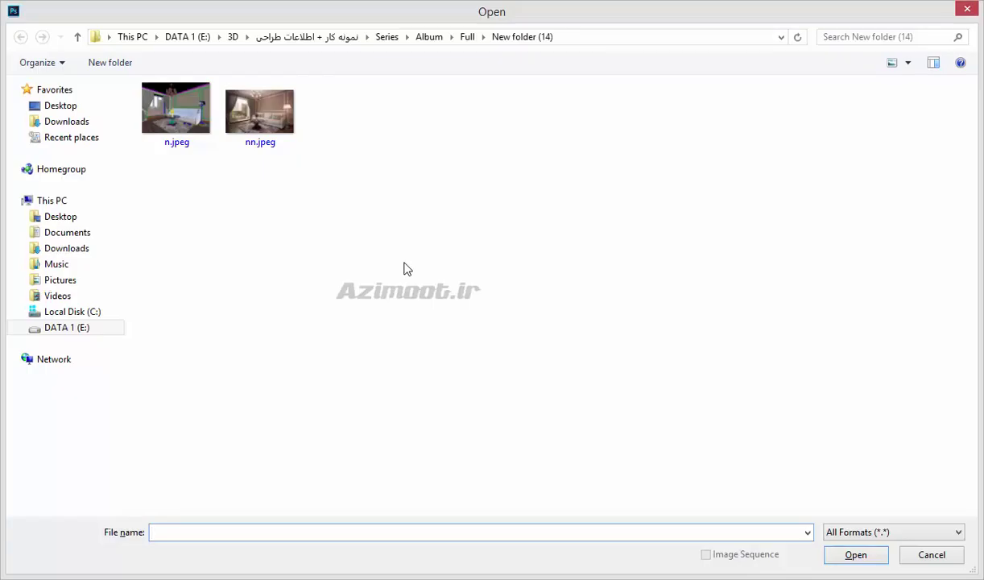
right_click(162, 112)
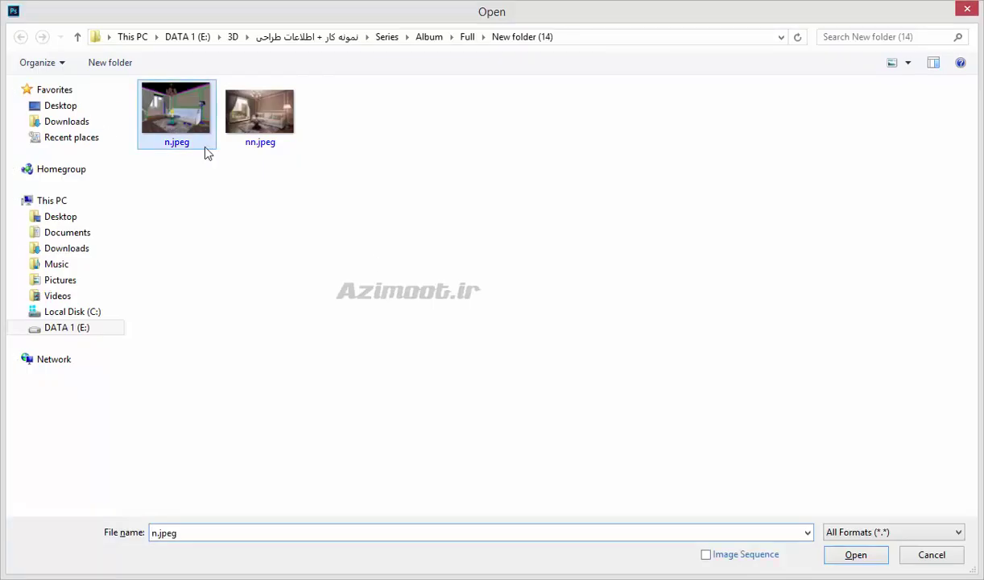
left_click(201, 149)
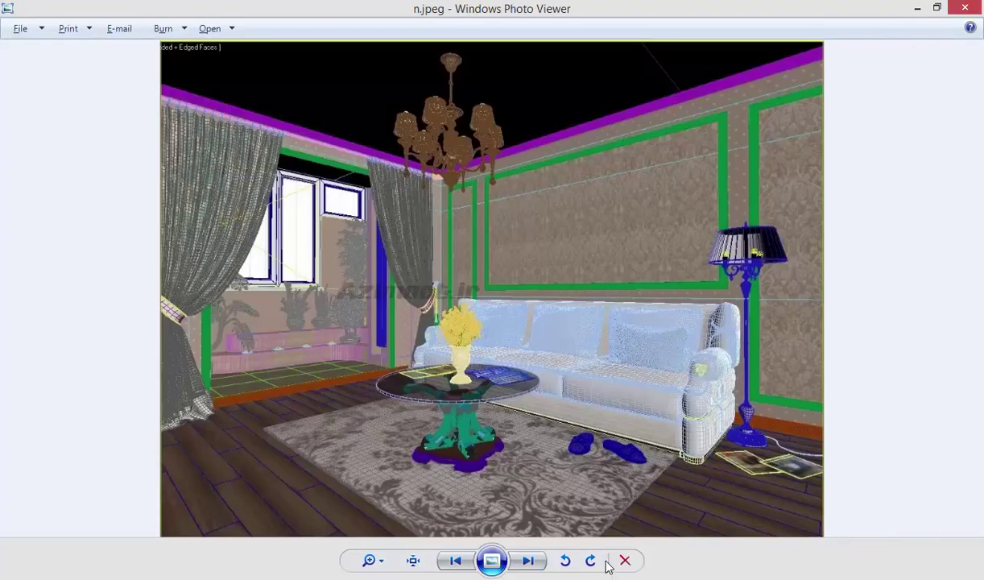
left_click(532, 561)
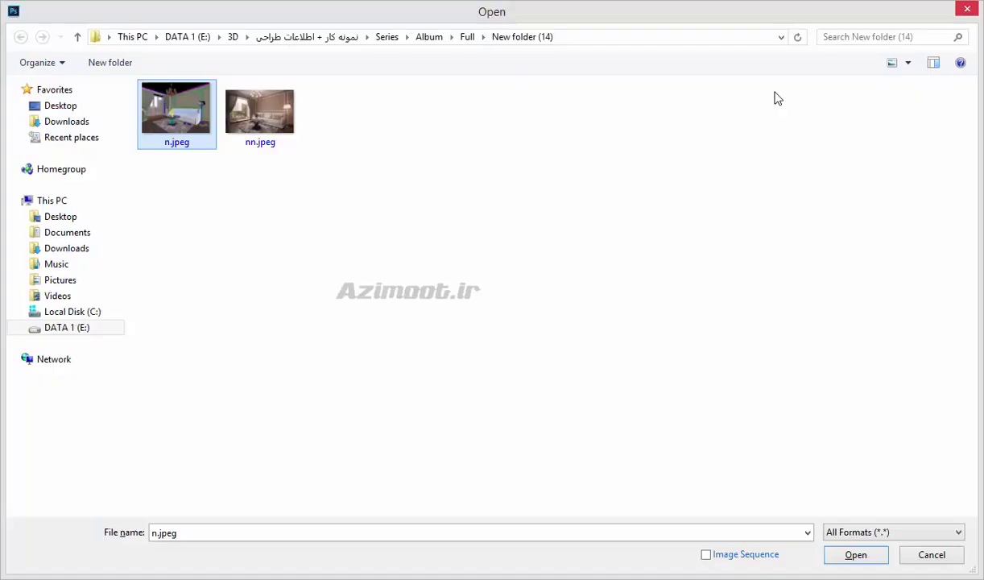
key("ctrl+0")
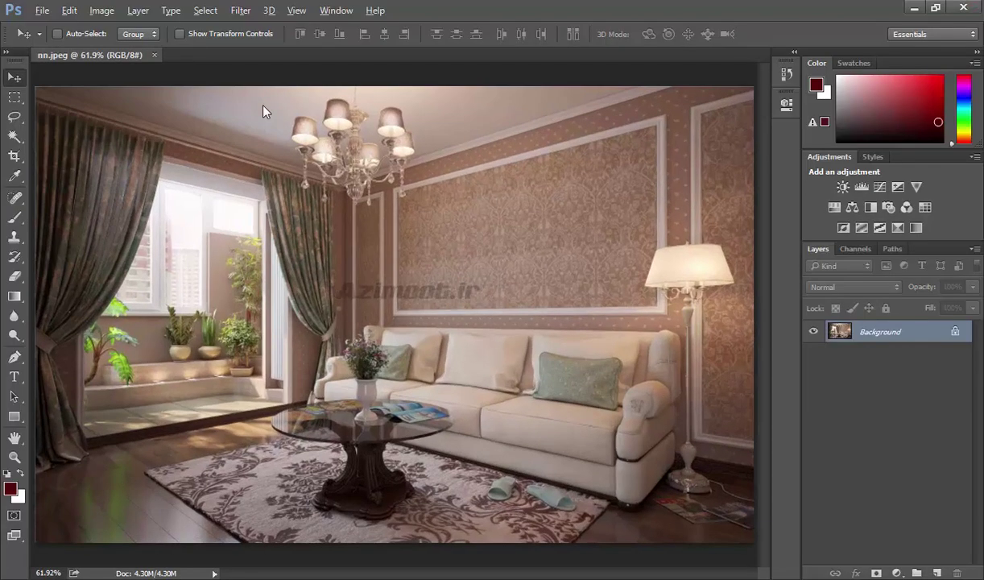
- Add a Color Lookup adjustment layer and bring up its 3DLUT File preset list
left_click(930, 210)
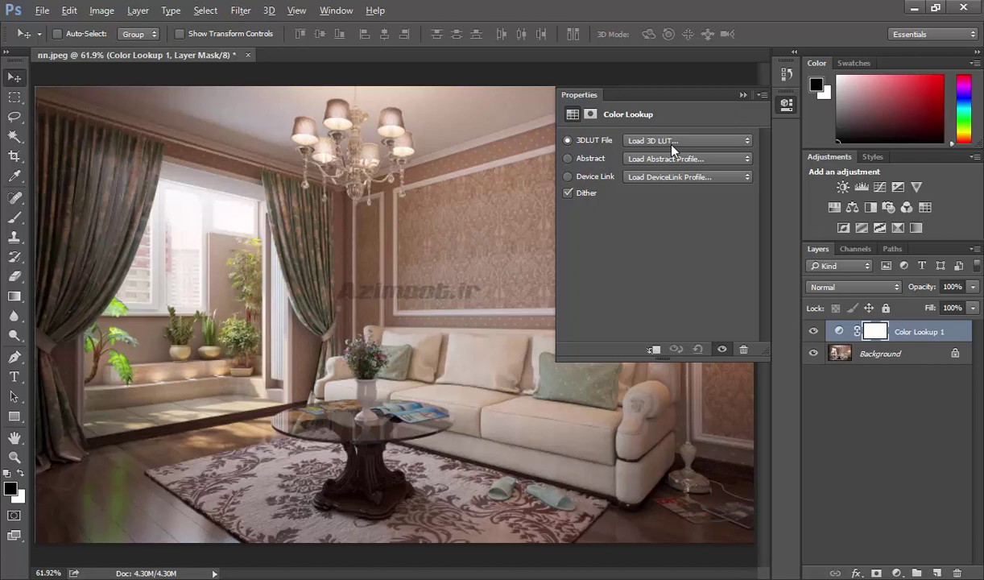
left_click(671, 143)
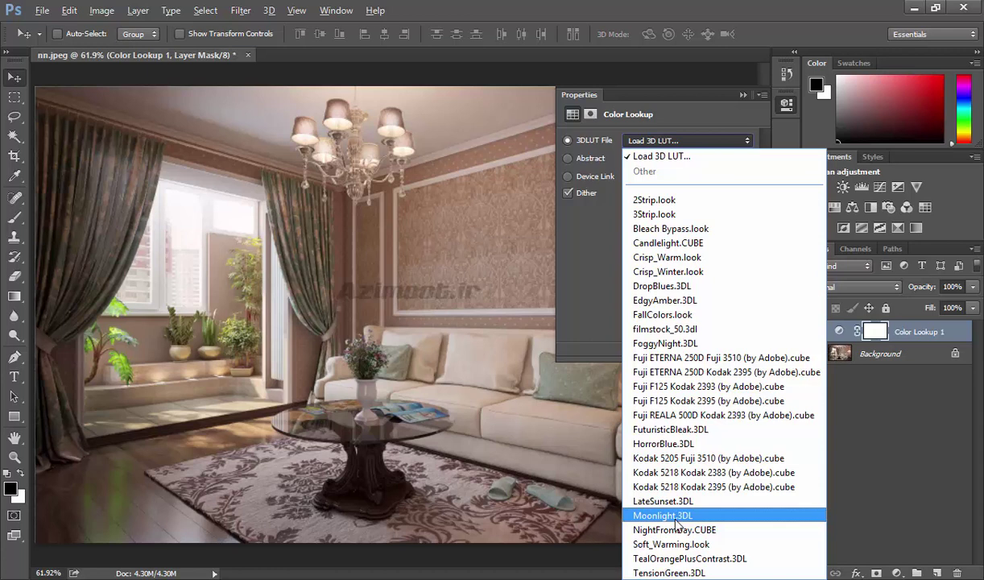
- Try the HorrorBlue, Fuji ETERNA 250D and Kodak 5218 3D LUT looks on the photo
left_click(664, 445)
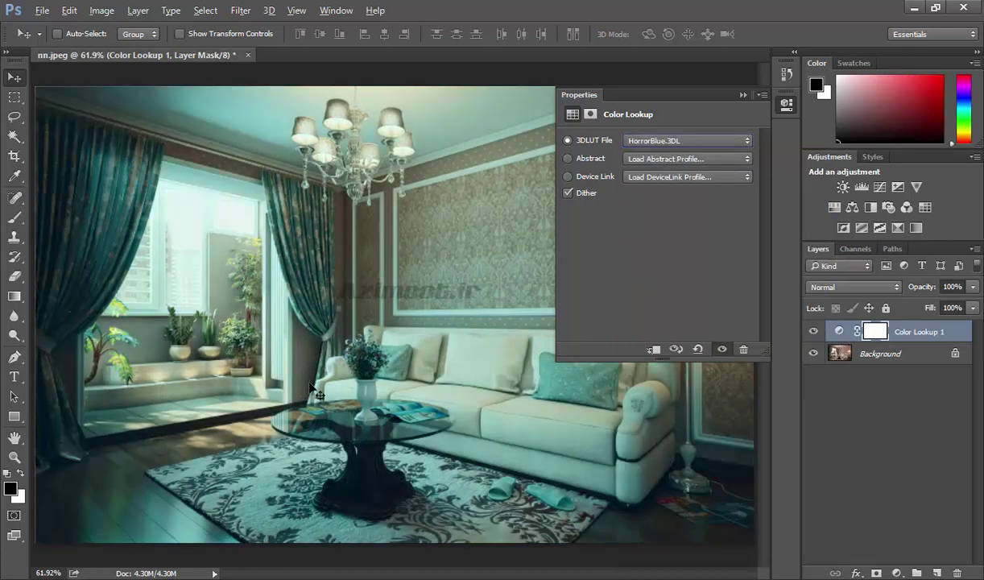
left_click(652, 143)
left_click(668, 359)
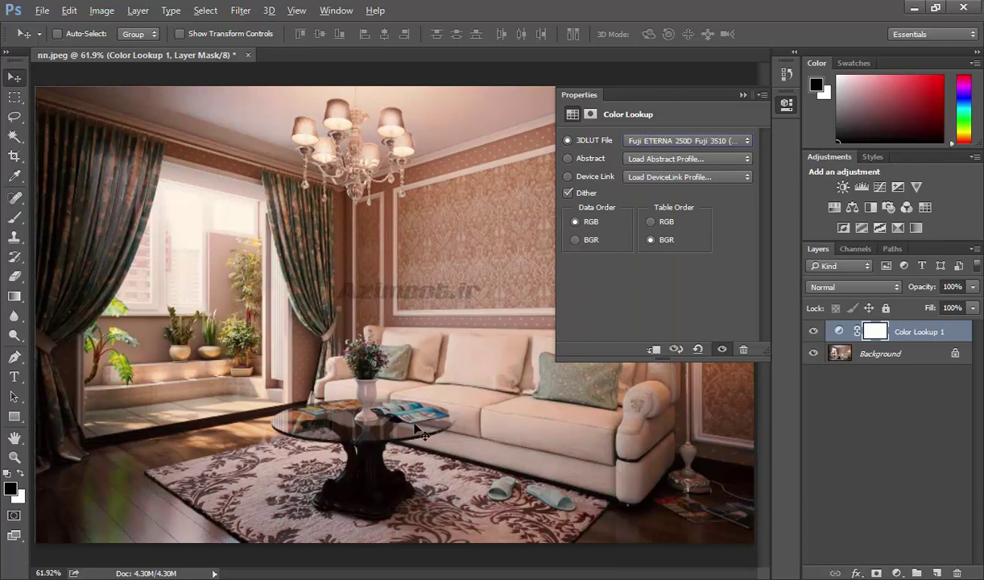
key("Down")
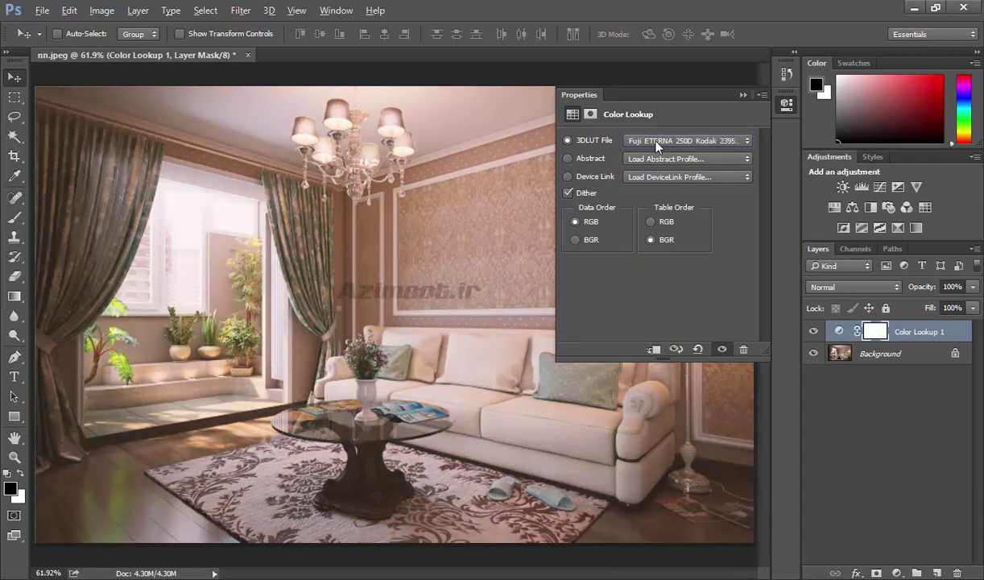
key("Down")
key("Down")
key("Down")
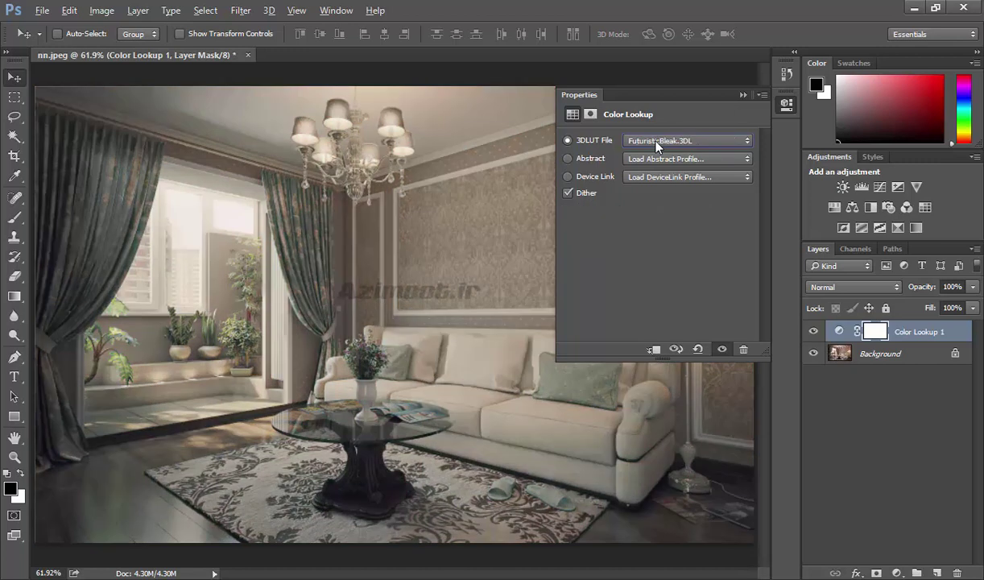
key("Down")
key("Down")
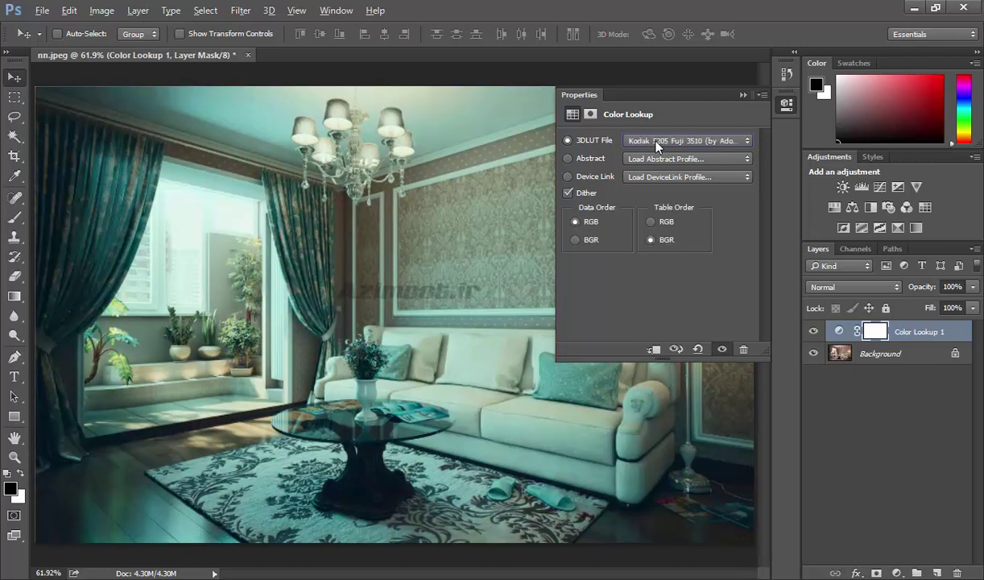
key("Down")
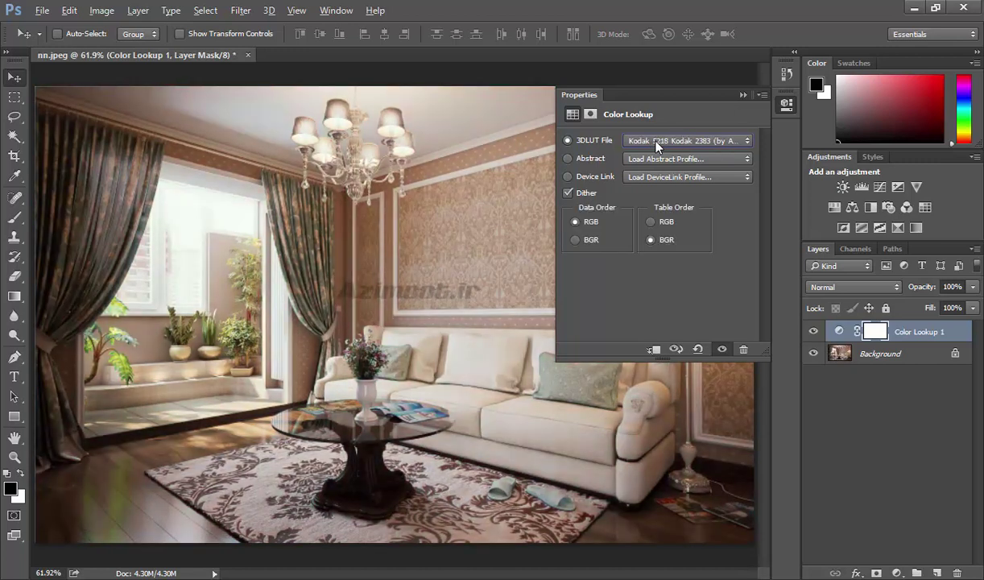
key("Down")
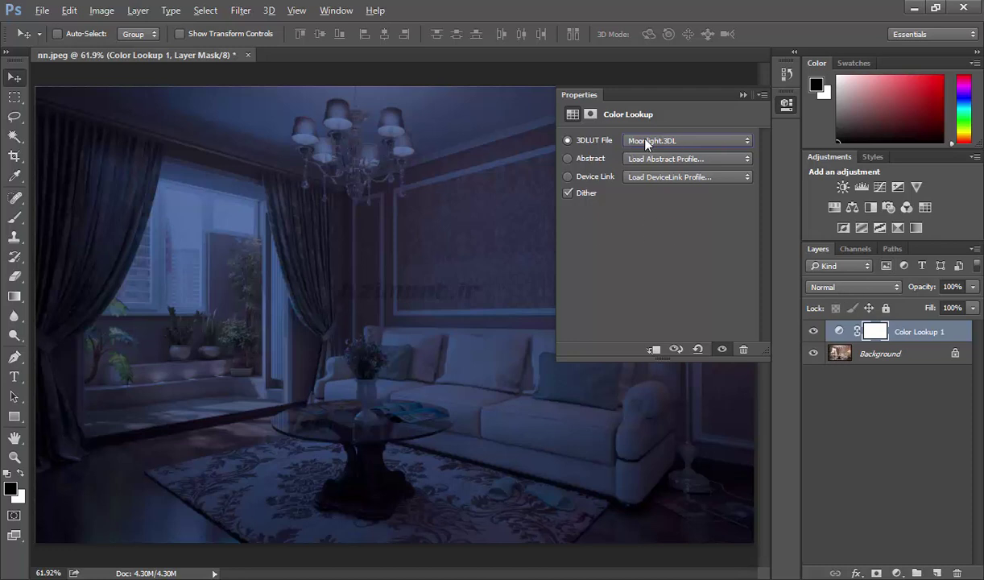
- Settle on the TealOrangePlusContrast.3DL look, then switch the lookup to Abstract profiles
scroll(645, 143, "down", 1)
scroll(645, 142, "down", 1)
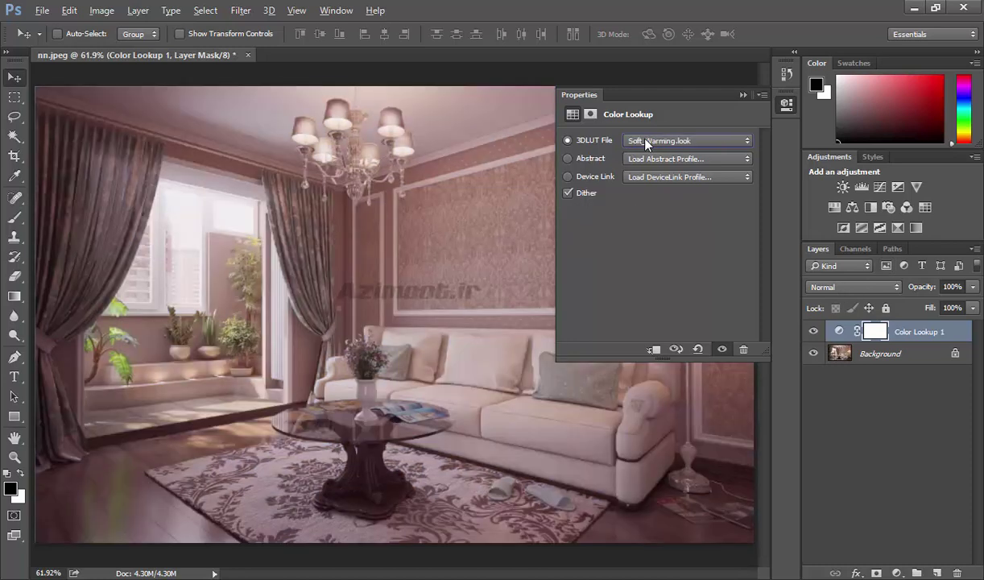
scroll(646, 143, "down", 1)
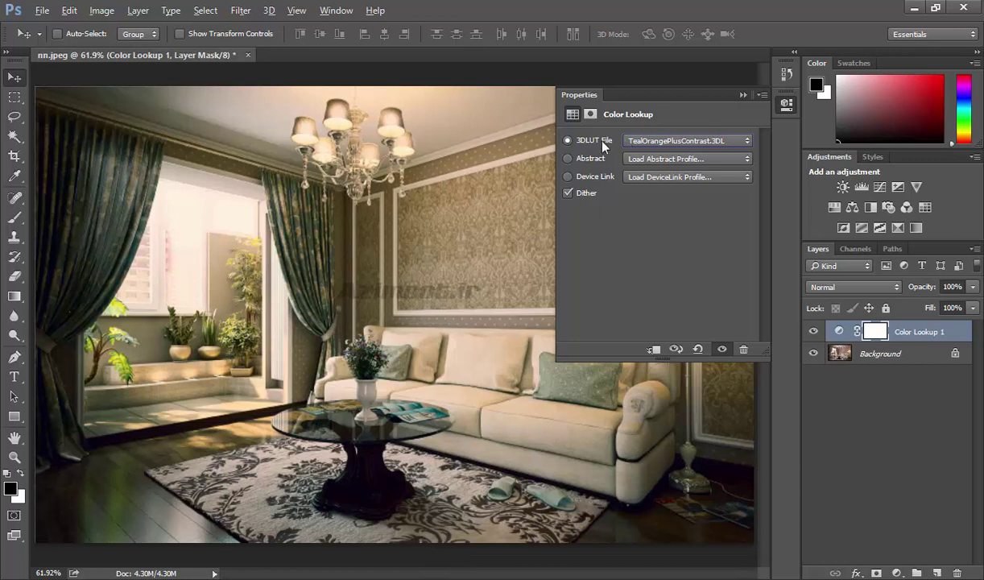
left_click(642, 141)
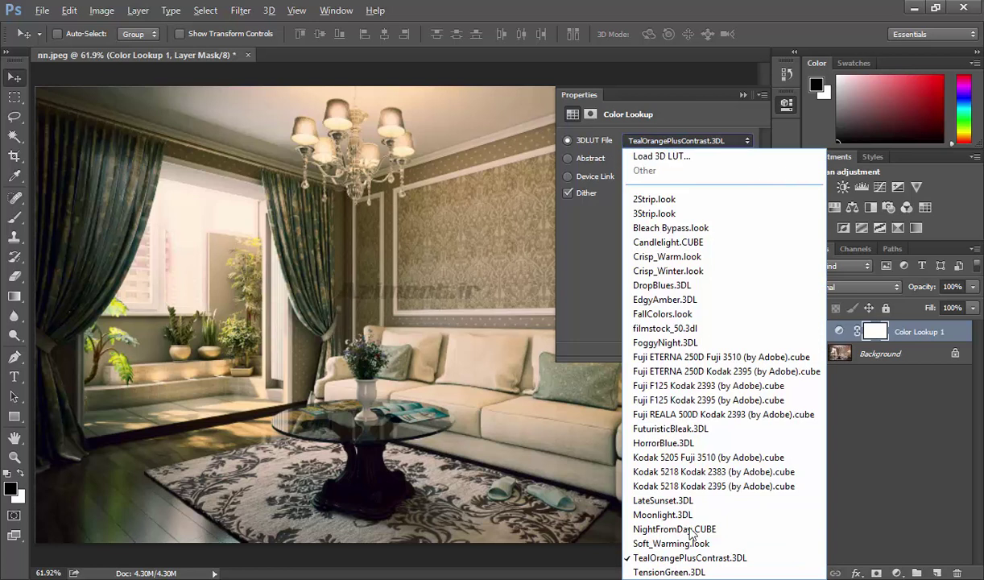
left_click(646, 135)
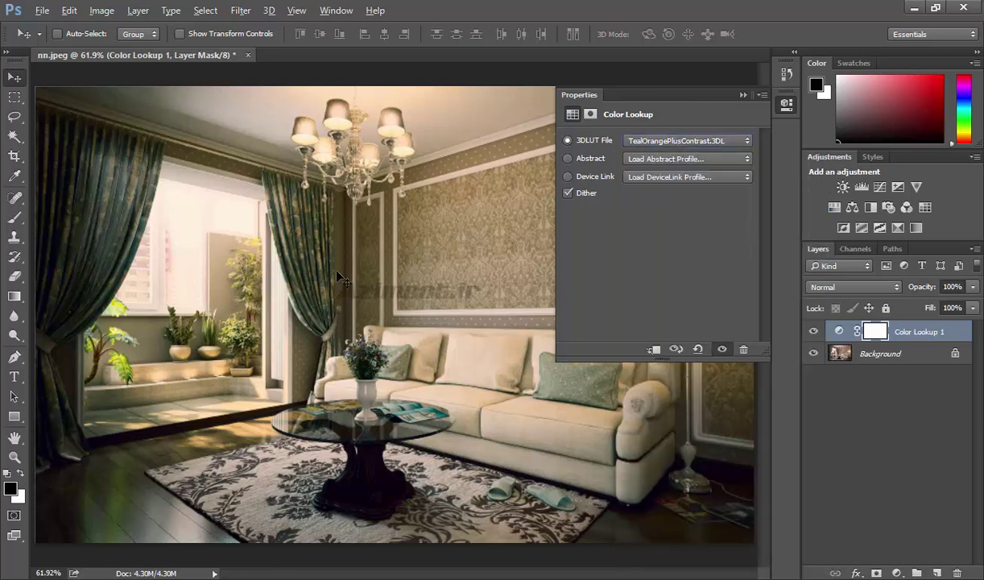
left_click(591, 160)
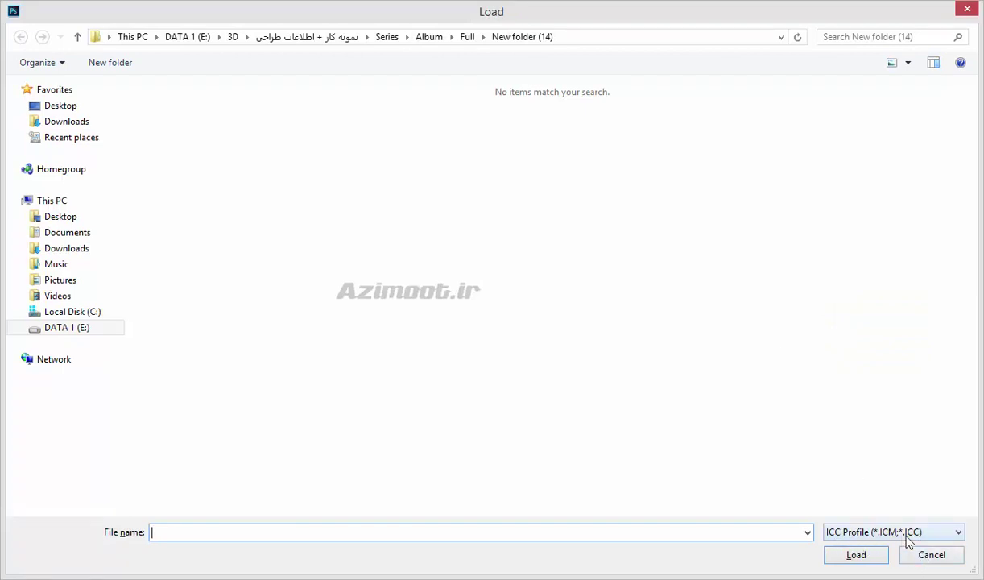
- Dismiss the Load dialog and try the Blacklight Poster and Gold-Crimson abstract profiles
left_click(932, 555)
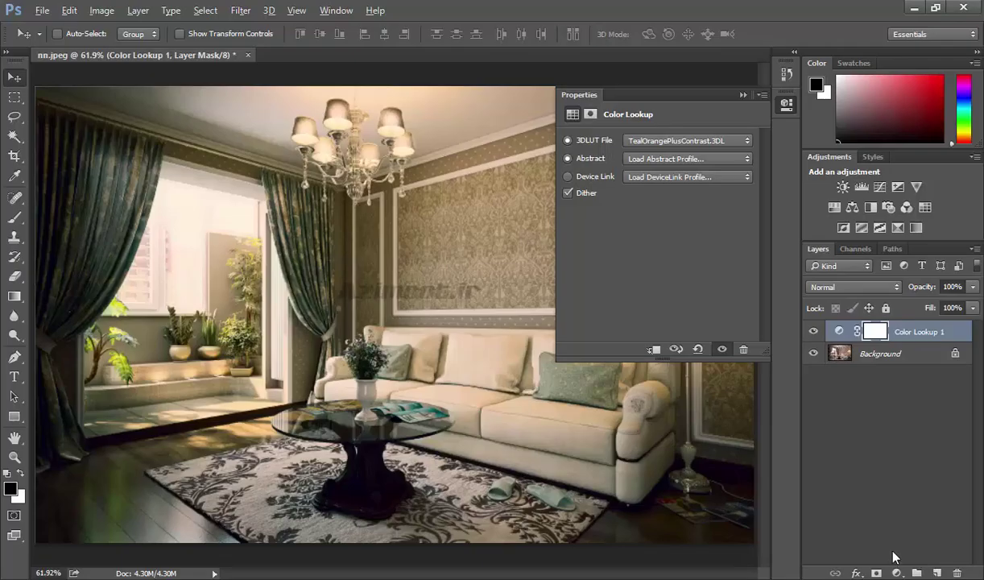
left_click(656, 157)
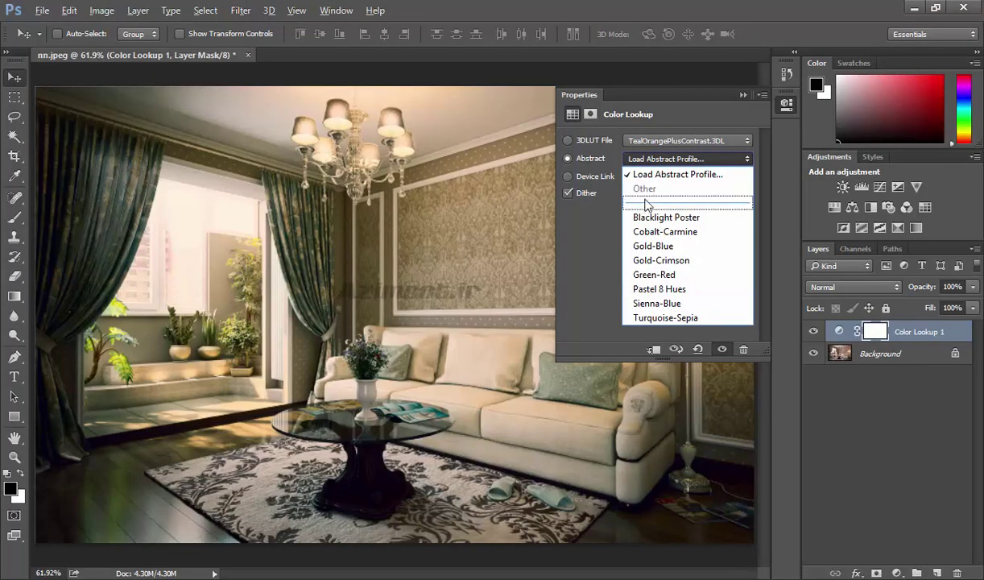
left_click(649, 216)
key("Down")
key("Down")
key("Down")
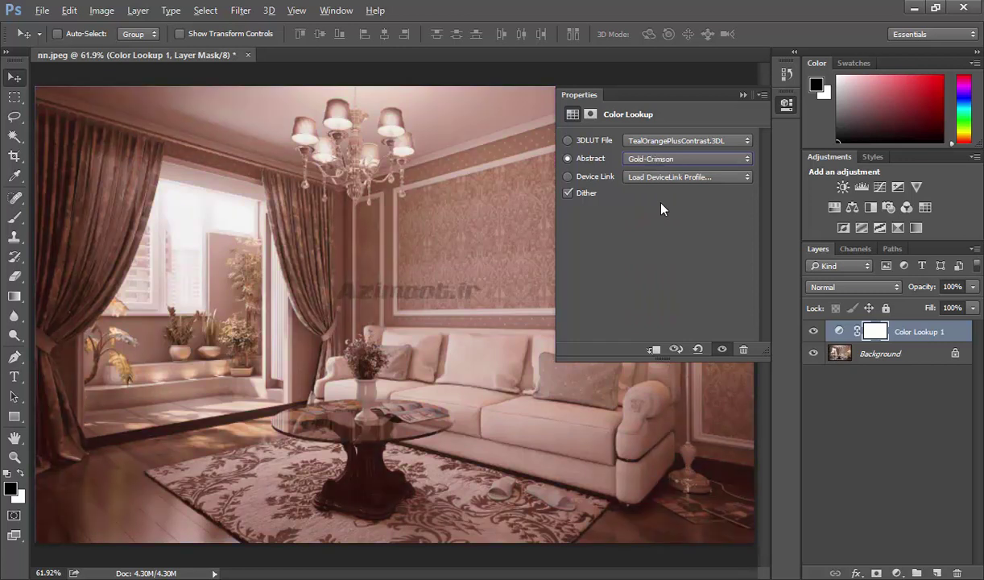
key("Down")
key("Down")
key("Down")
key("Down")
key("Down")
- Settle on the Turquoise-Sepia abstract profile, then switch the lookup to Device Link
left_click(632, 158)
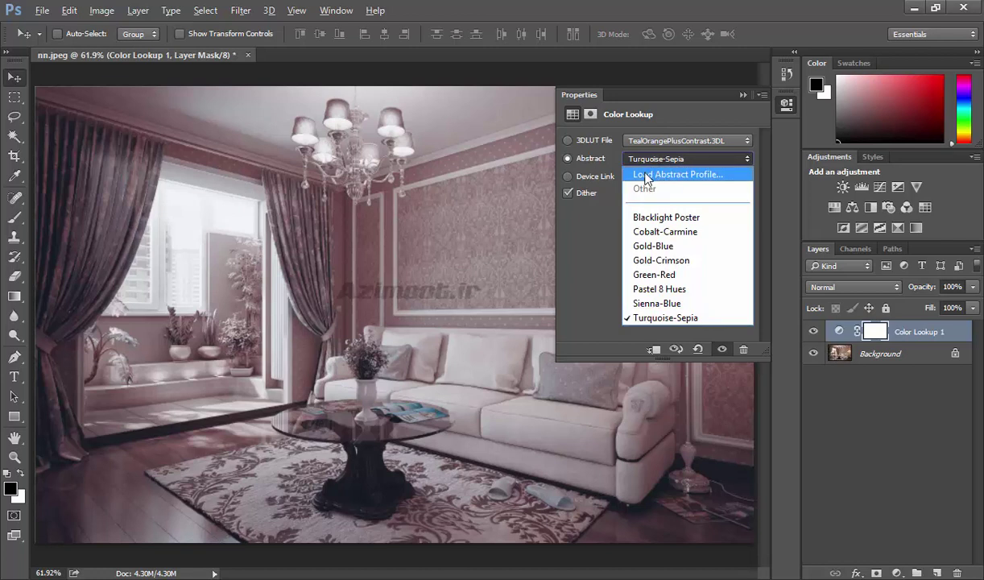
left_click(649, 176)
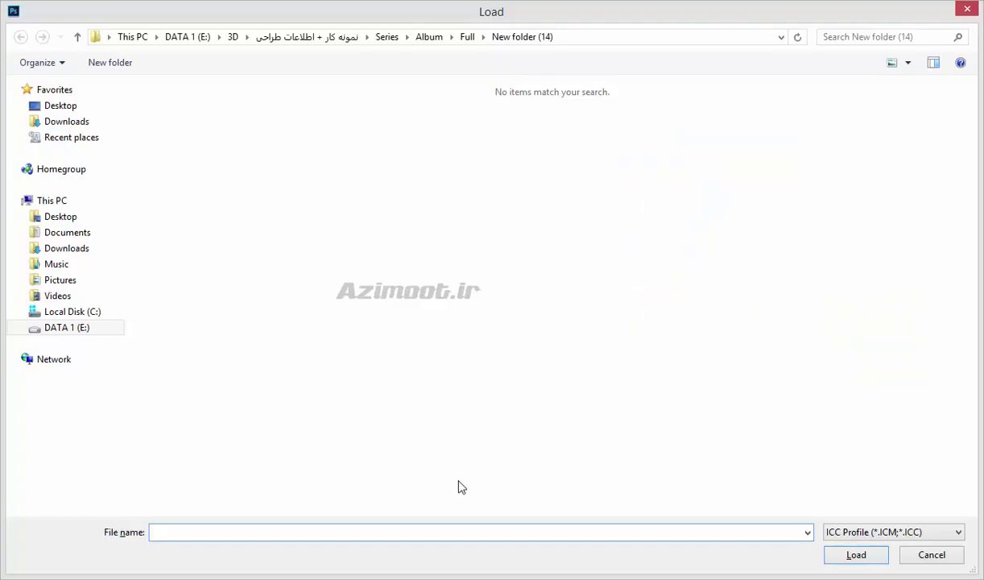
key("Escape")
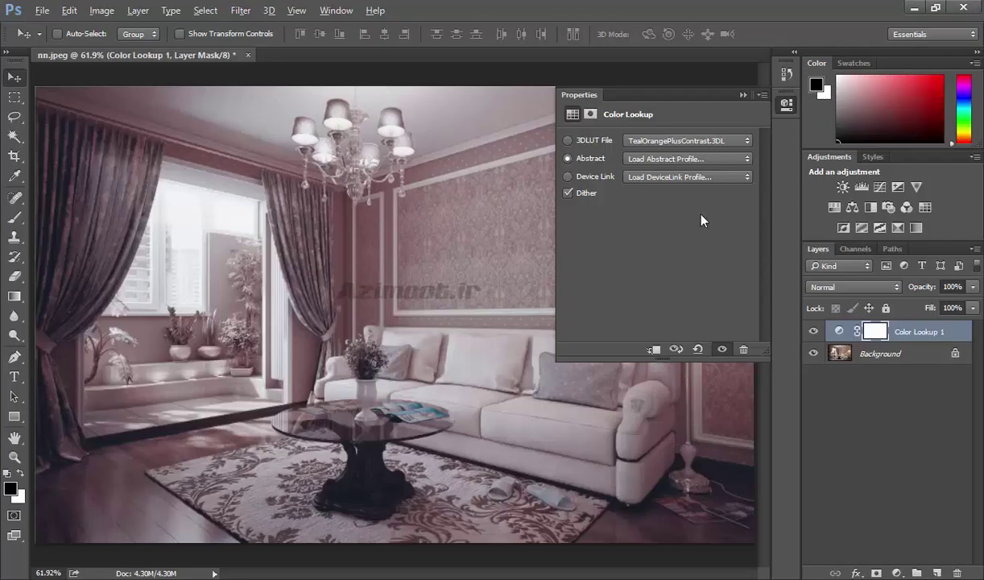
left_click(593, 180)
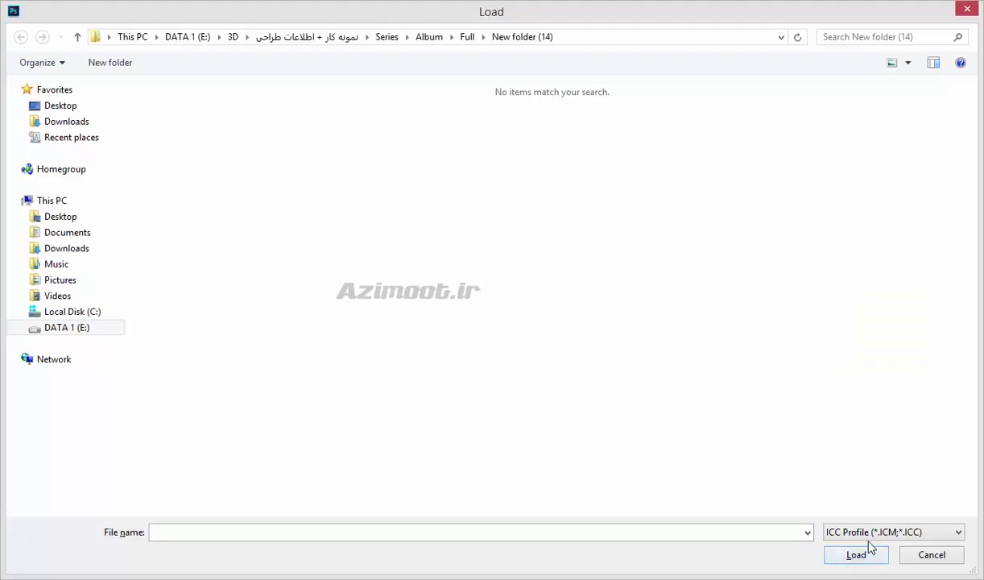
- Cancel the Load dialog and step from ColorNegative through the Device Link presets to Smokey
left_click(930, 554)
left_click(649, 176)
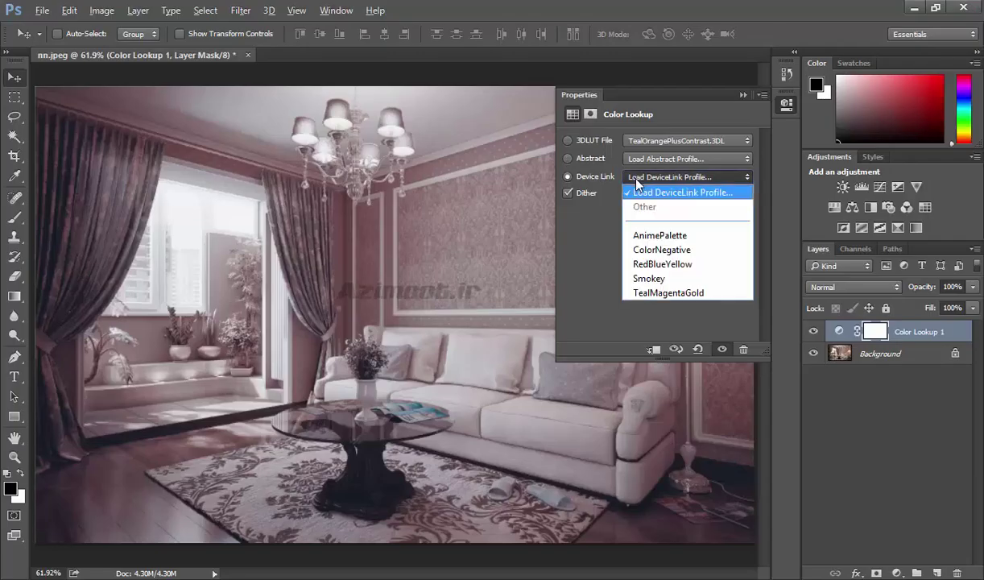
left_click(658, 252)
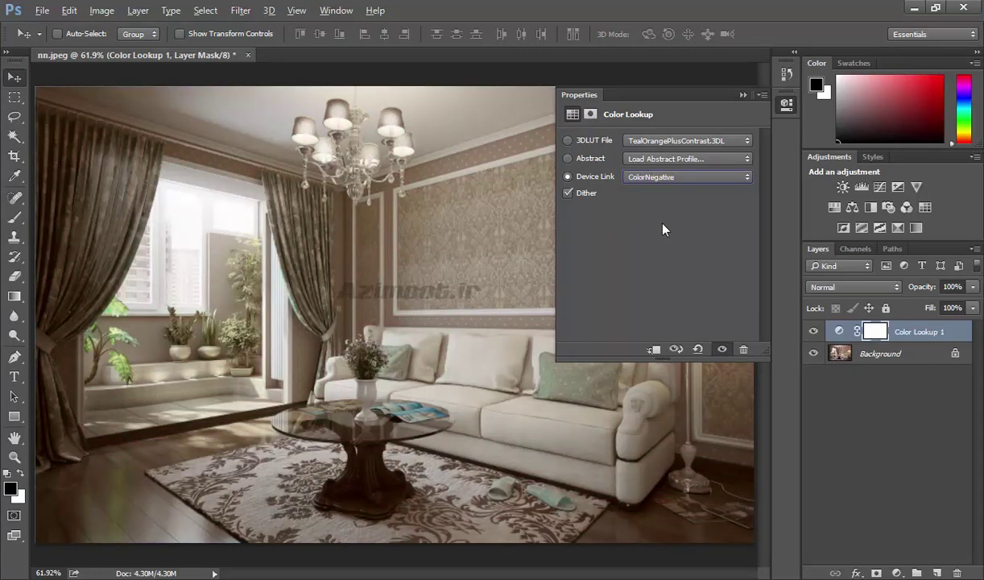
key("Down")
key("Down")
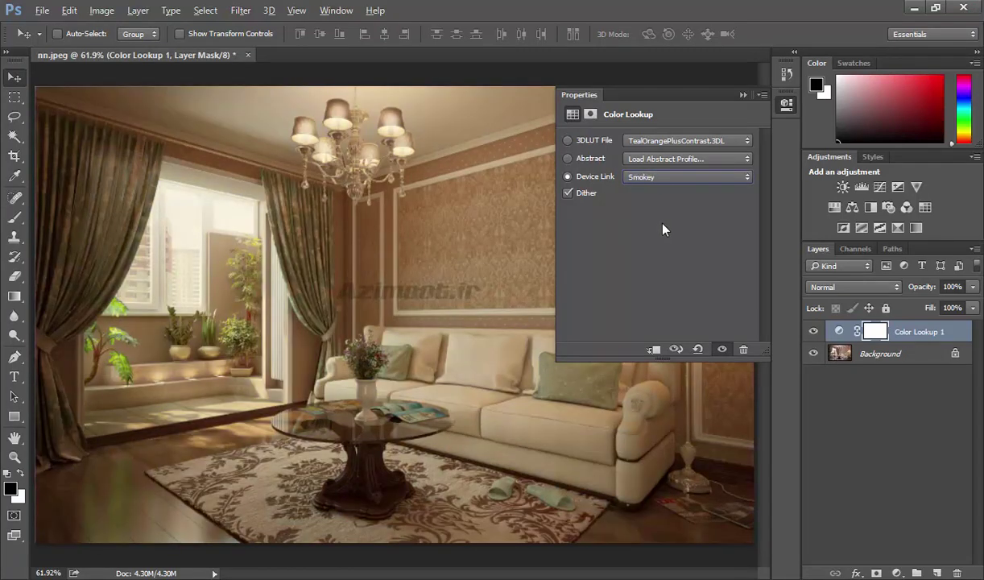
key("Down")
key("Up")
- Drag a left-to-right Black, White gradient across the Color Lookup layer's mask
left_click(14, 297)
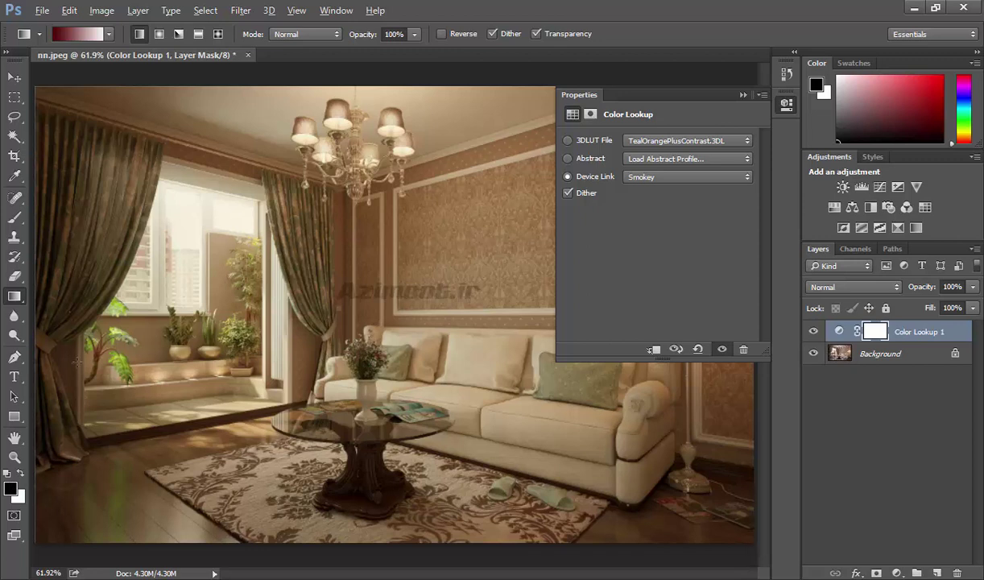
left_click(76, 35)
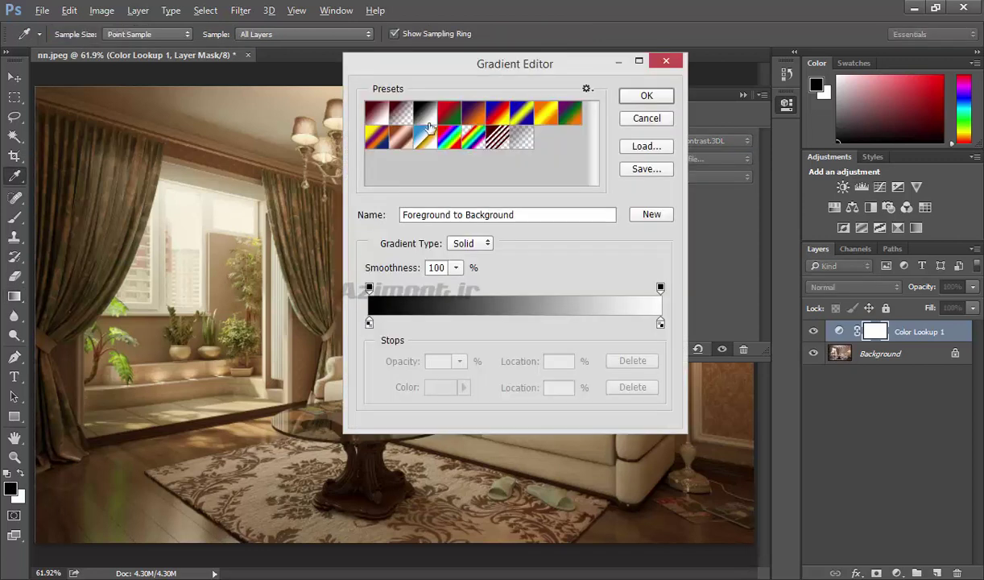
left_click(423, 114)
left_click(644, 96)
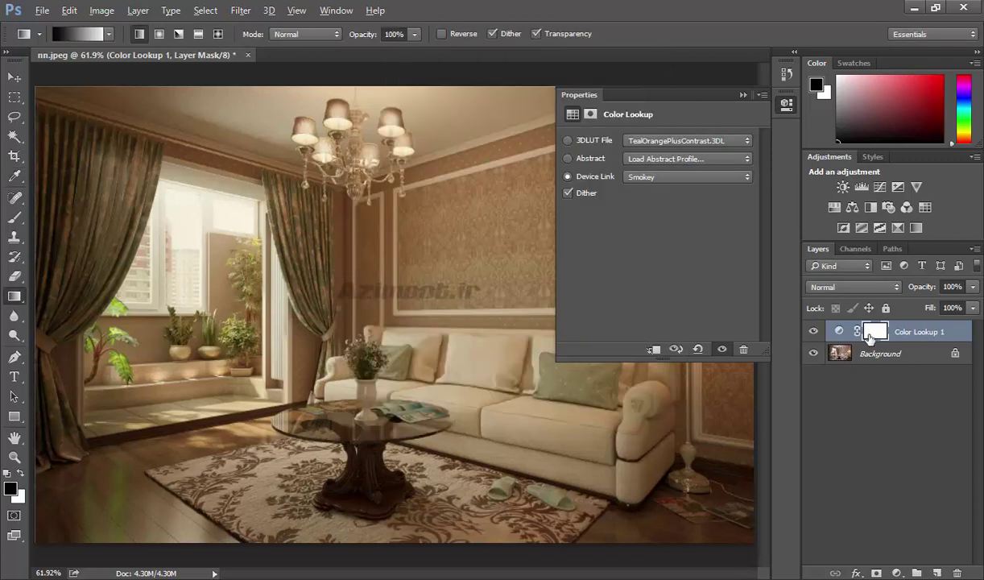
left_click(877, 335)
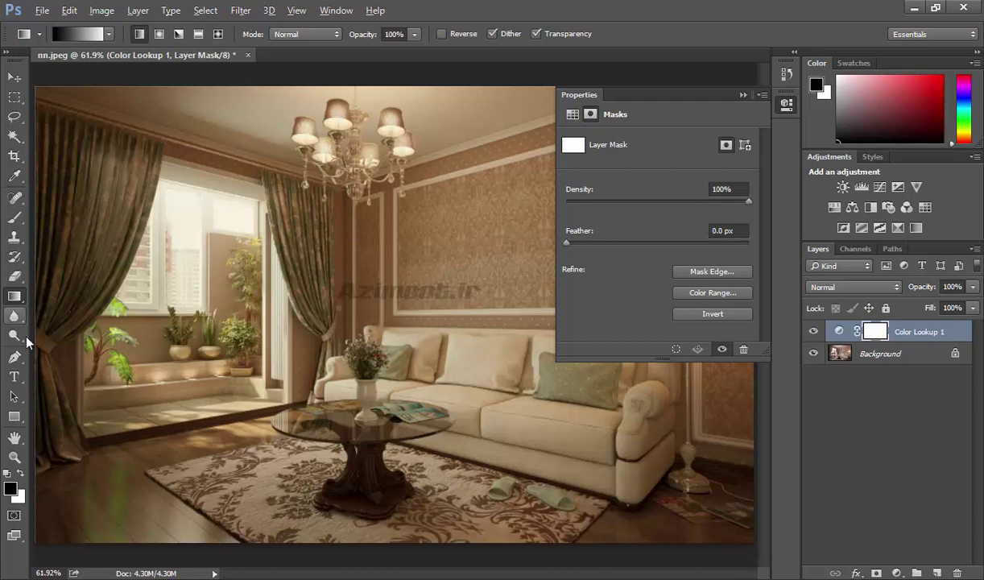
mouse_move(33, 327)
left_mouse_down()
mouse_move(454, 325)
mouse_move(451, 312)
left_mouse_up()
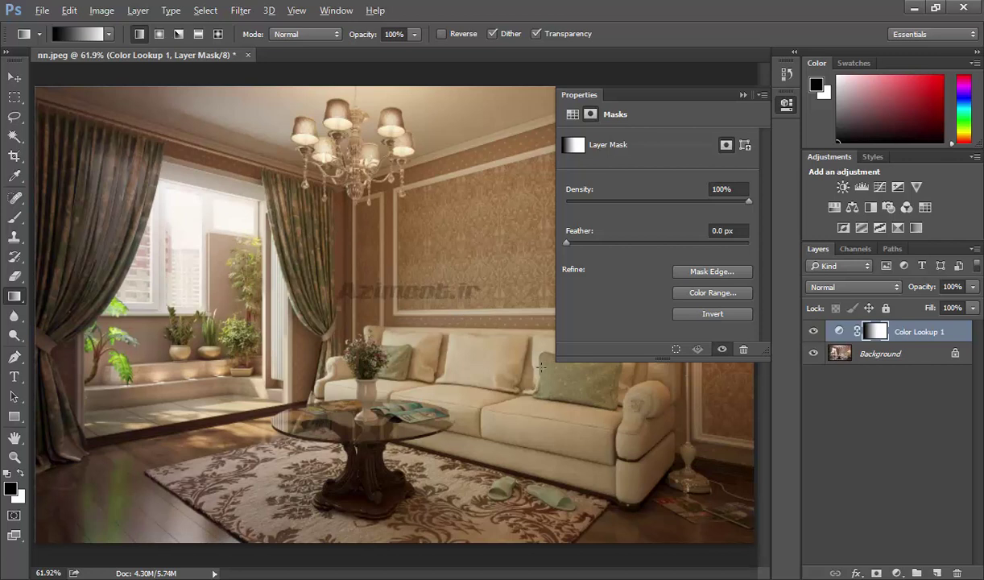
left_click(787, 106)
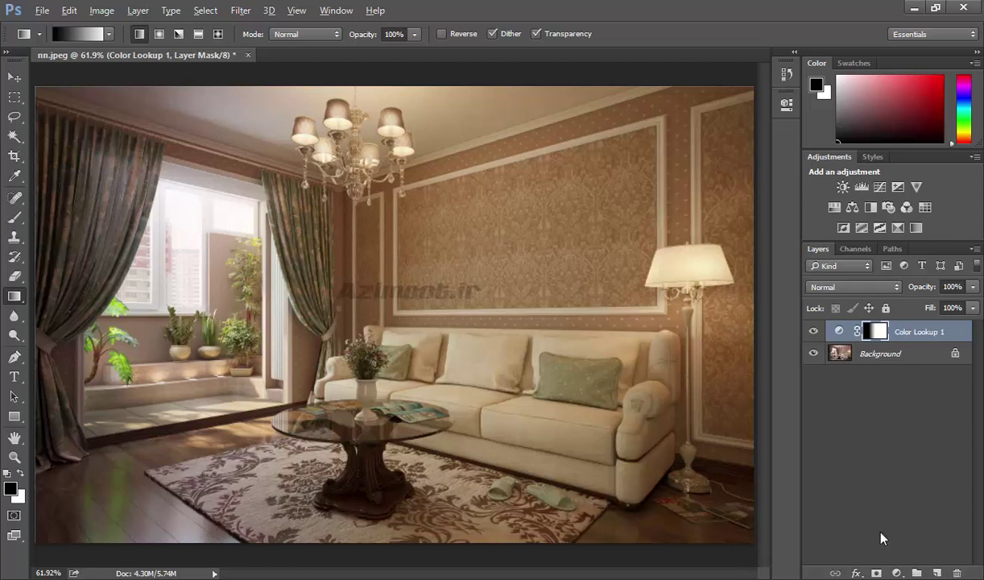
- Delete the Color Lookup layer, then test inverting the photo with an Invert layer and Ctrl+I
left_click(959, 573)
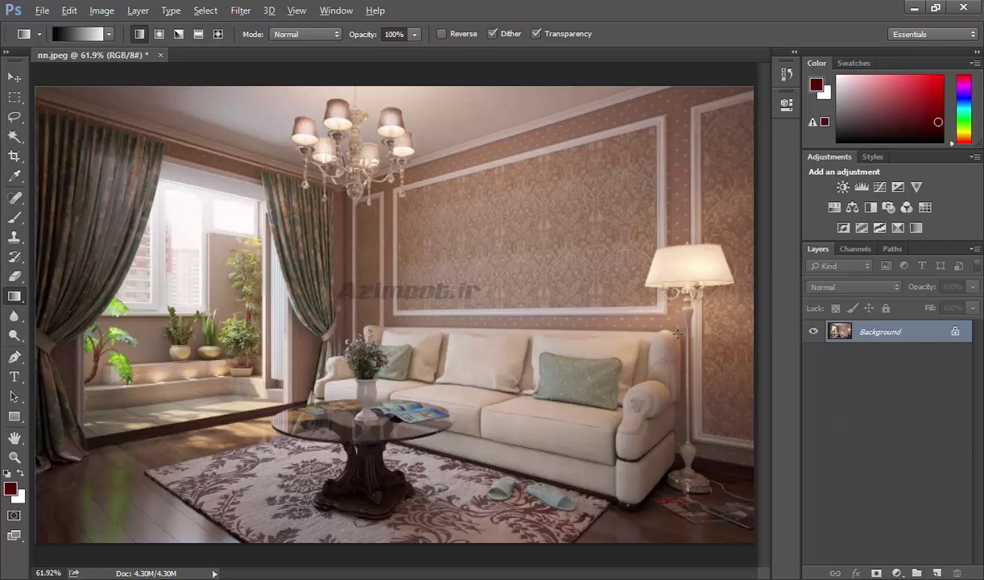
left_click(842, 229)
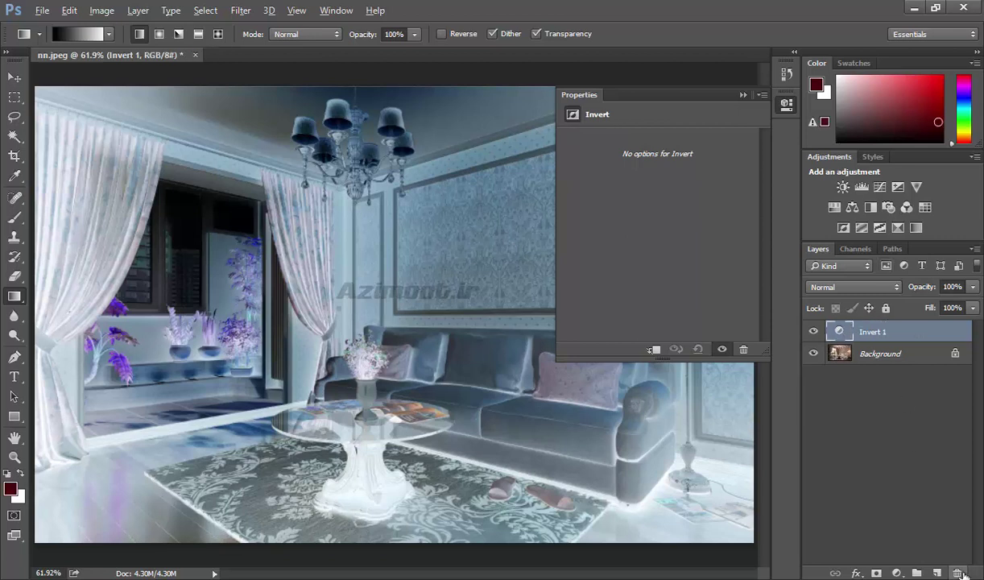
key("Delete")
key("ctrl+i")
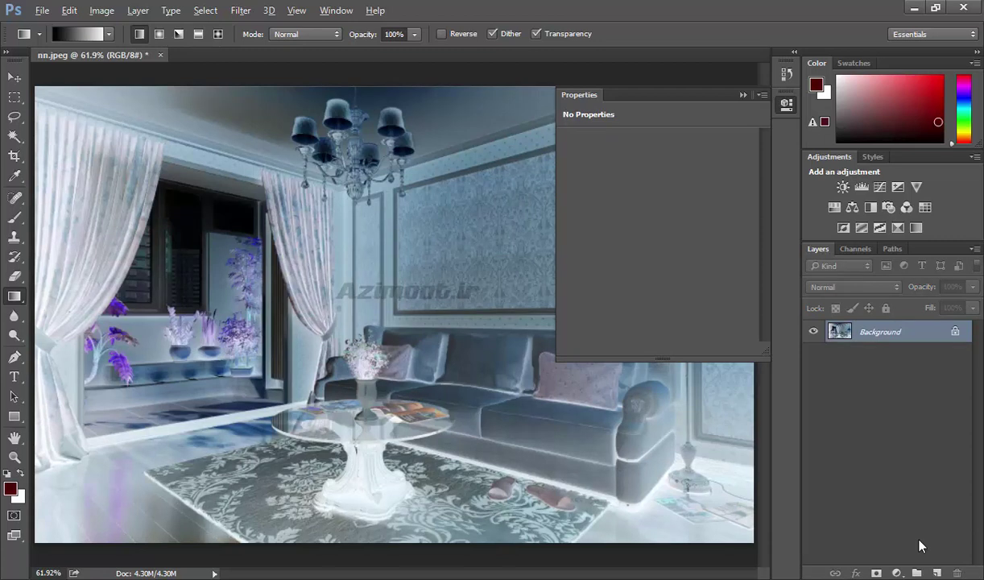
key("ctrl+i")
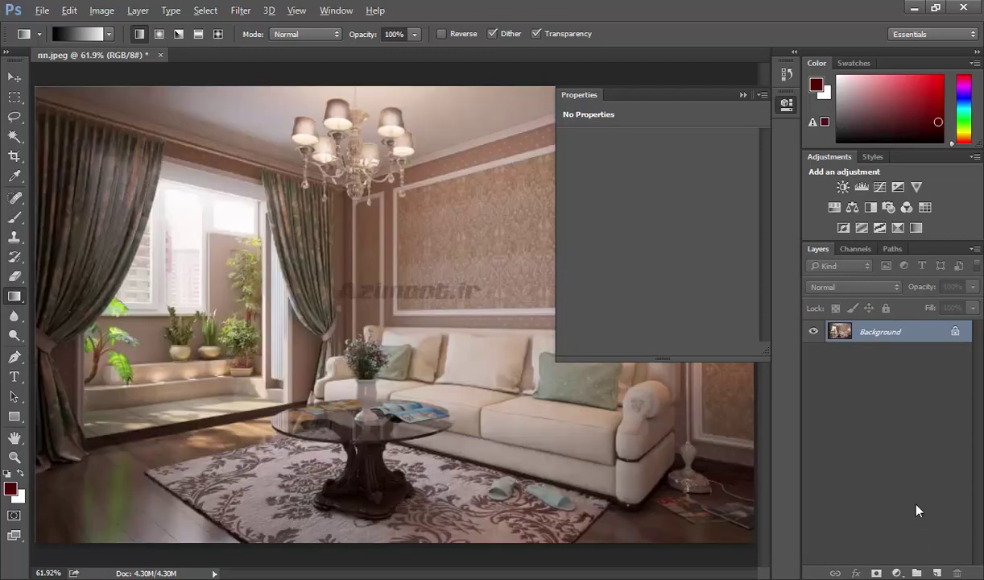
left_click(843, 229)
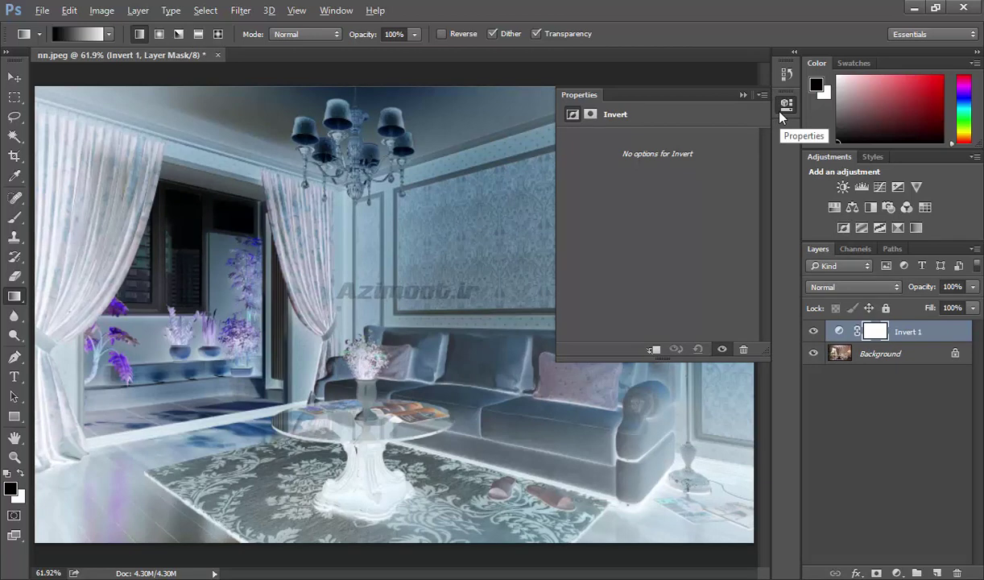
left_click(957, 574)
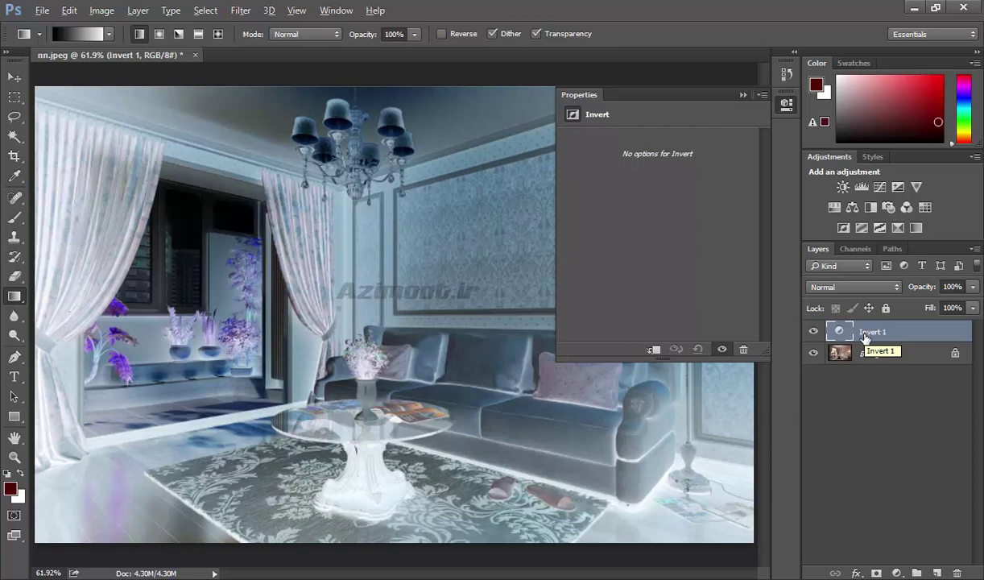
left_click(957, 573)
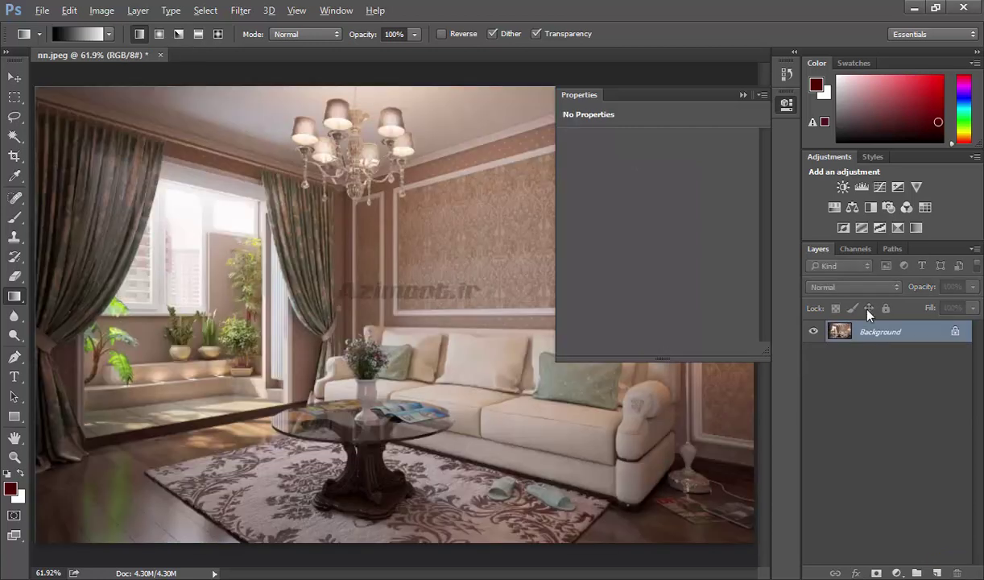
left_click(861, 229)
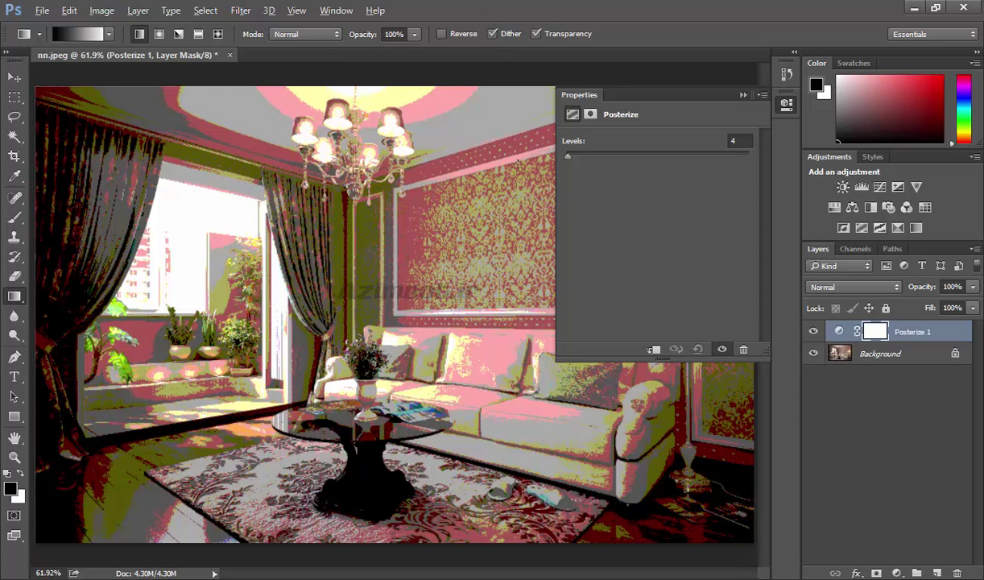
left_click_drag(568, 156, 698, 159)
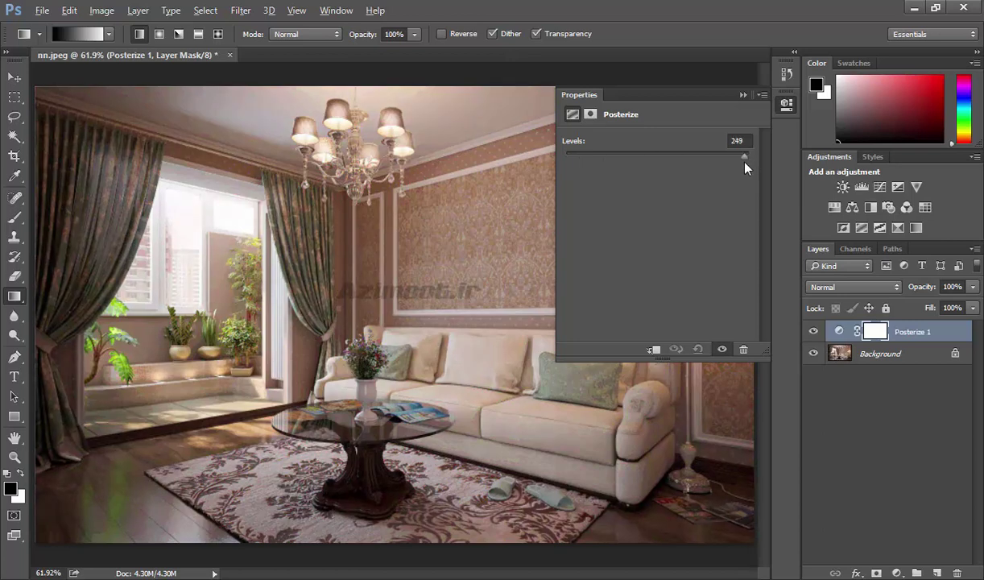
left_click_drag(620, 172, 569, 165)
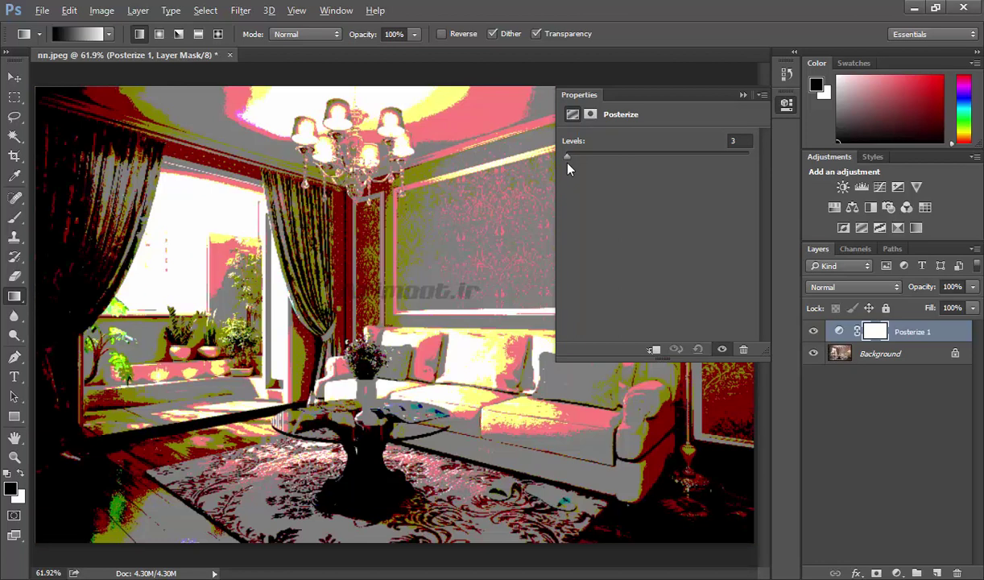
left_click(736, 142)
key("Up")
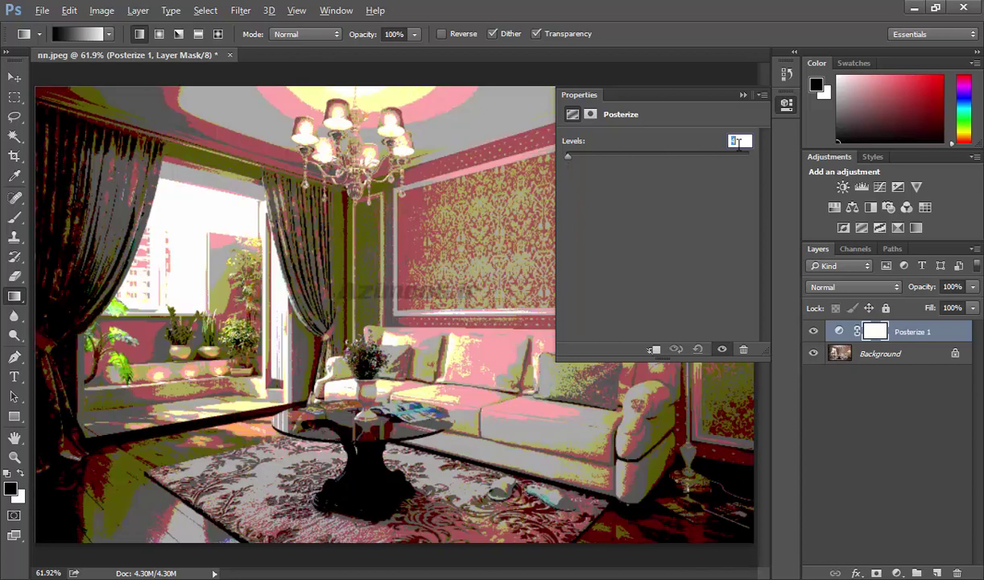
key("Up")
key("Up")
key("Up")
key("Up")
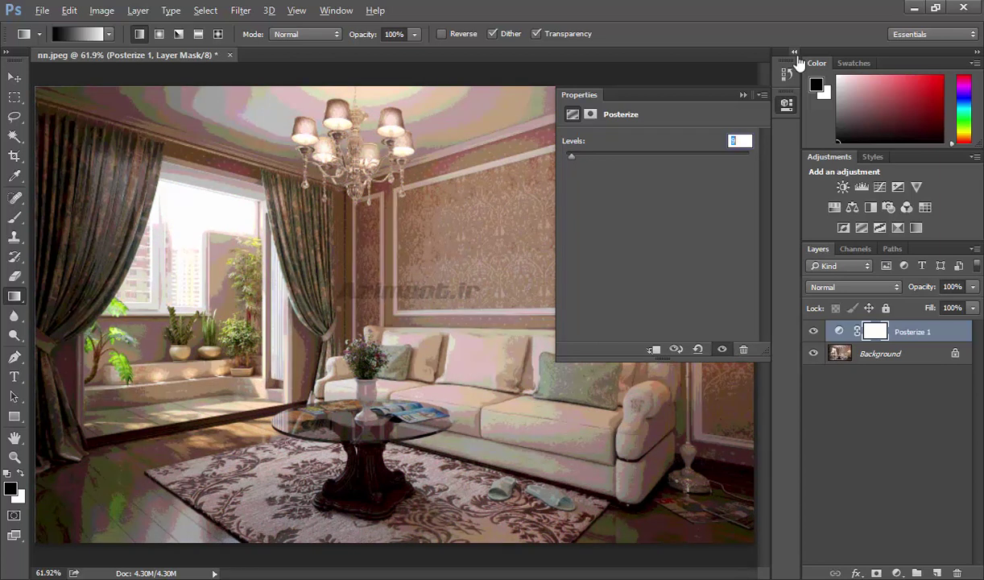
left_click(955, 572)
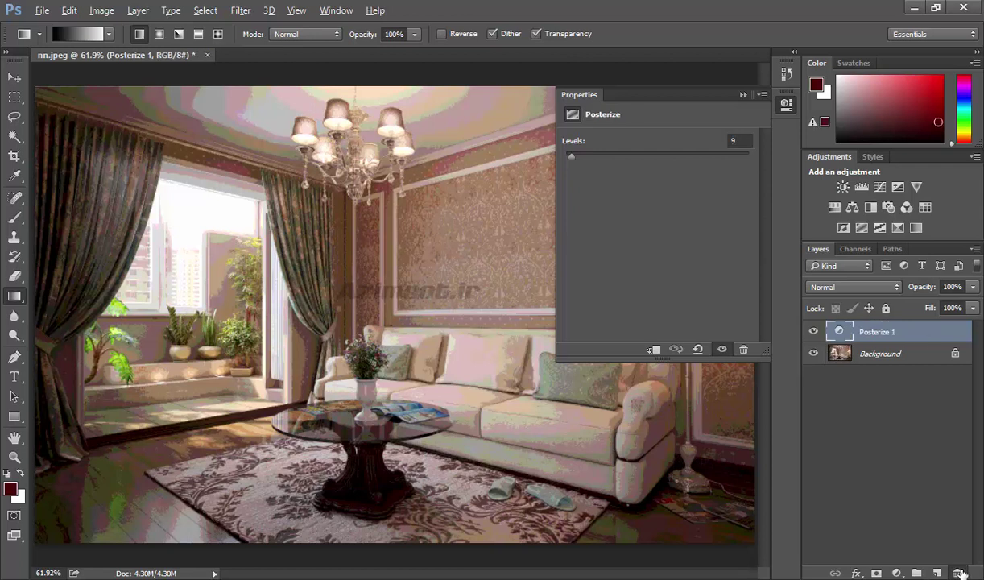
left_click(880, 229)
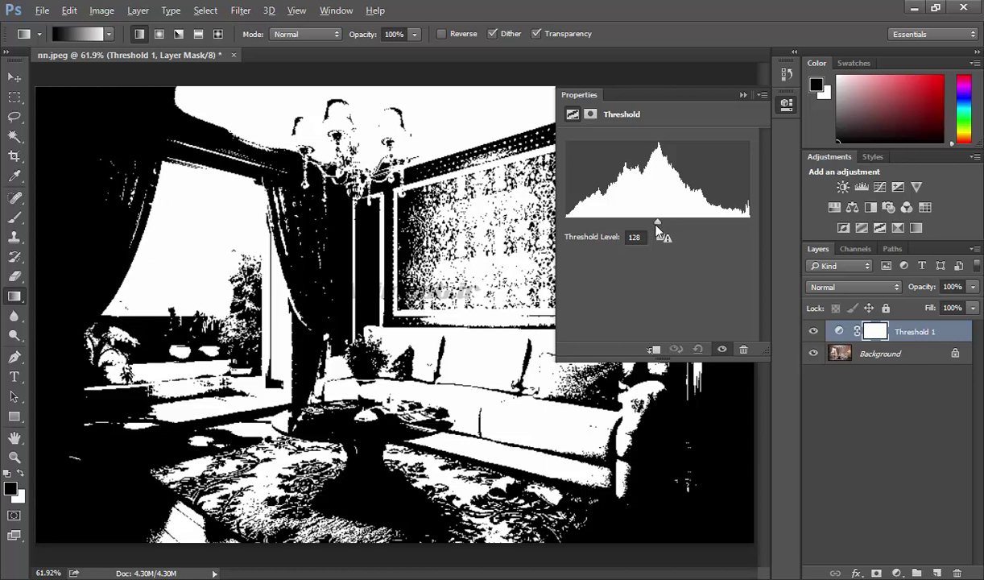
left_click_drag(657, 224, 567, 226)
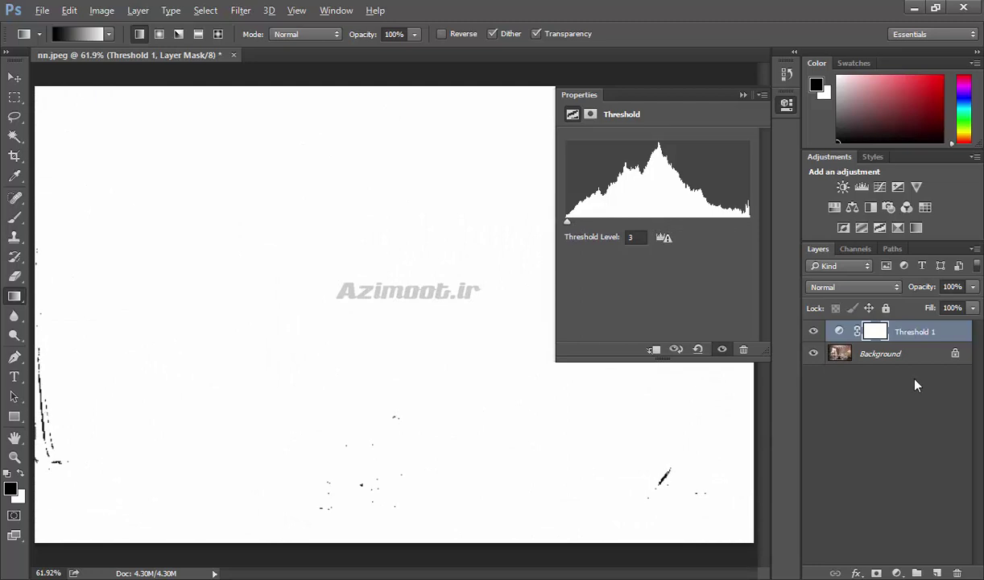
left_click(814, 331)
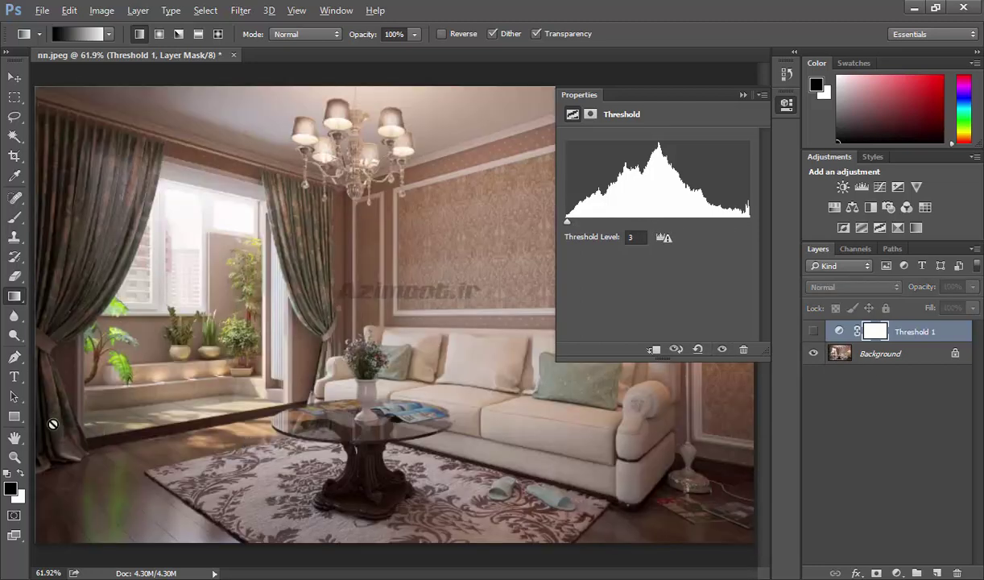
left_click(814, 332)
left_click_drag(568, 225, 749, 223)
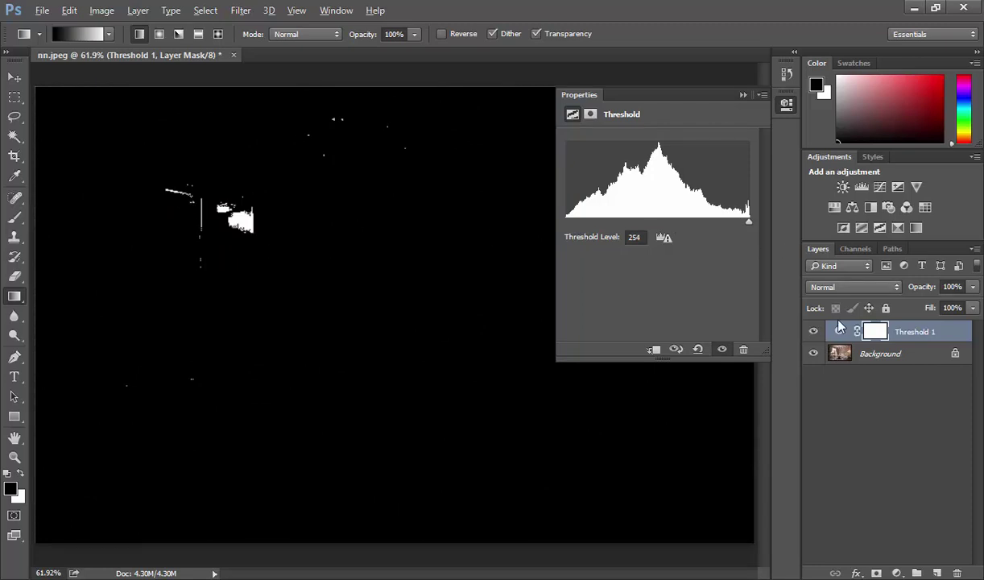
left_click(814, 331)
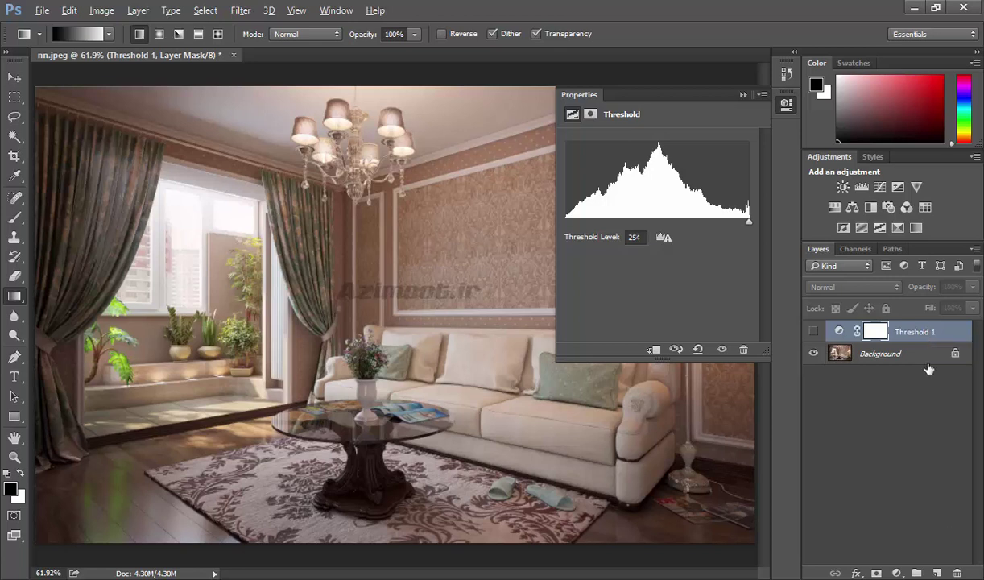
- Replace the Threshold layer with a Levels layer, testing and resetting the black input to 0
left_click(958, 573)
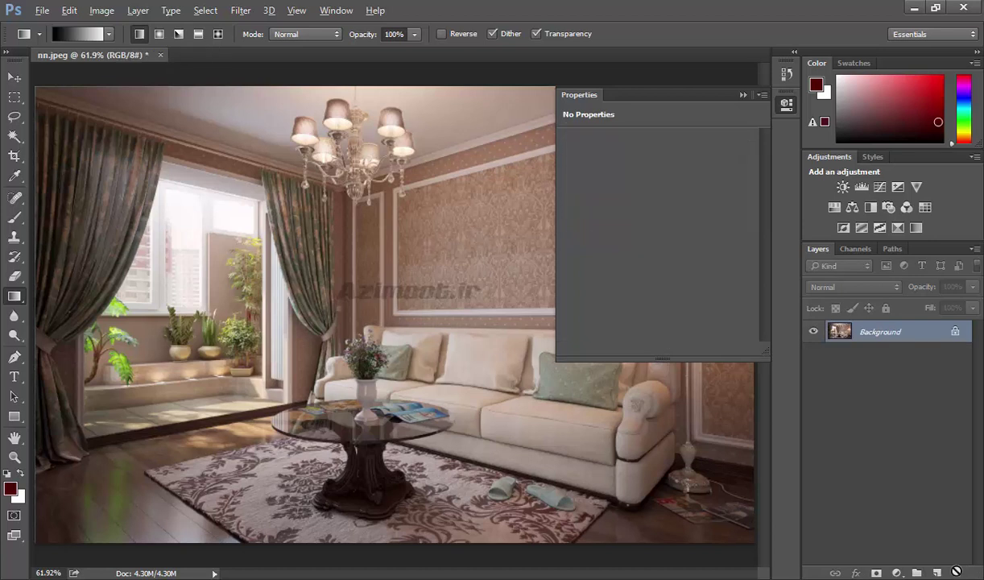
left_click(862, 188)
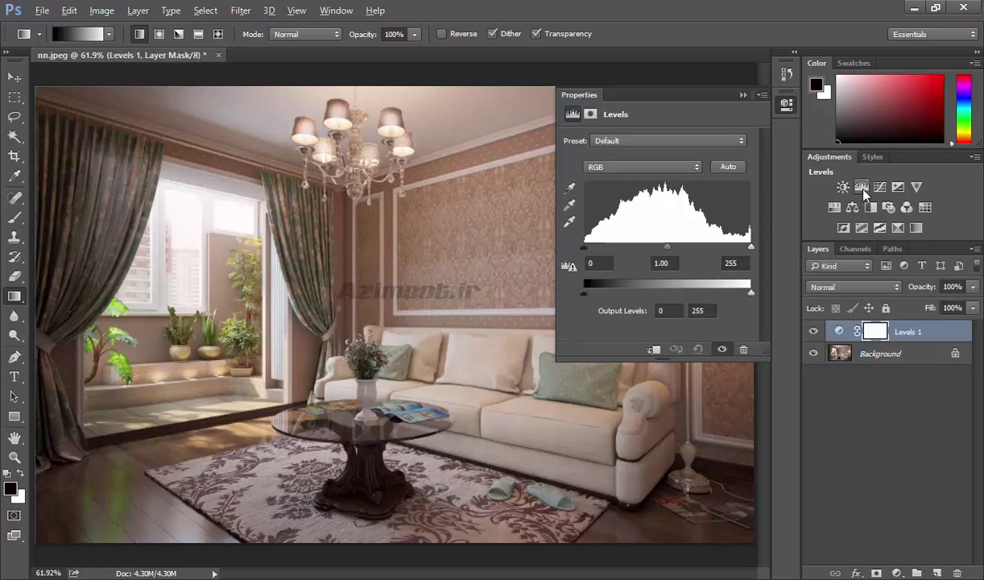
left_click(585, 248, "alt")
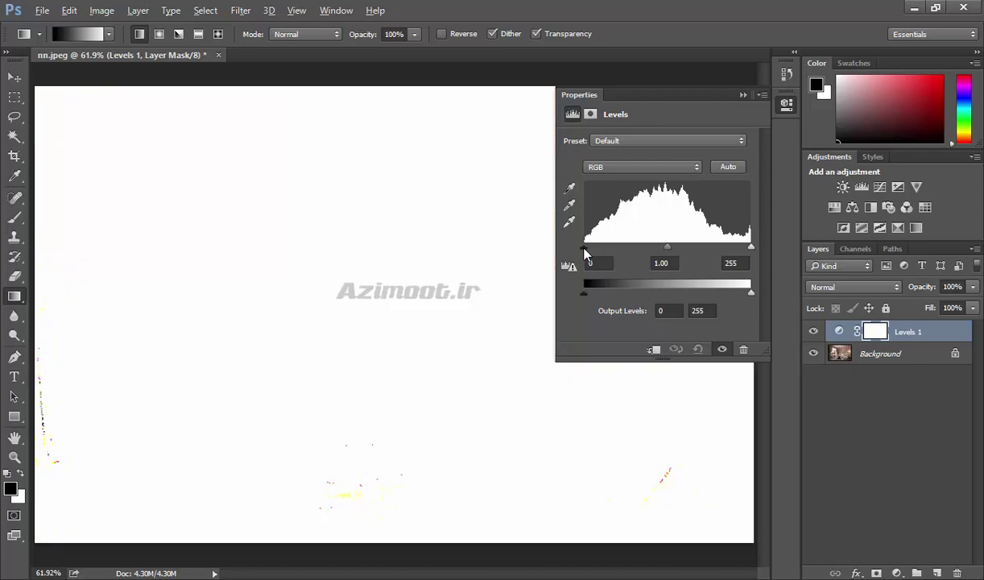
mouse_move(585, 252)
left_mouse_down()
mouse_move(614, 254)
mouse_move(586, 253)
left_mouse_up()
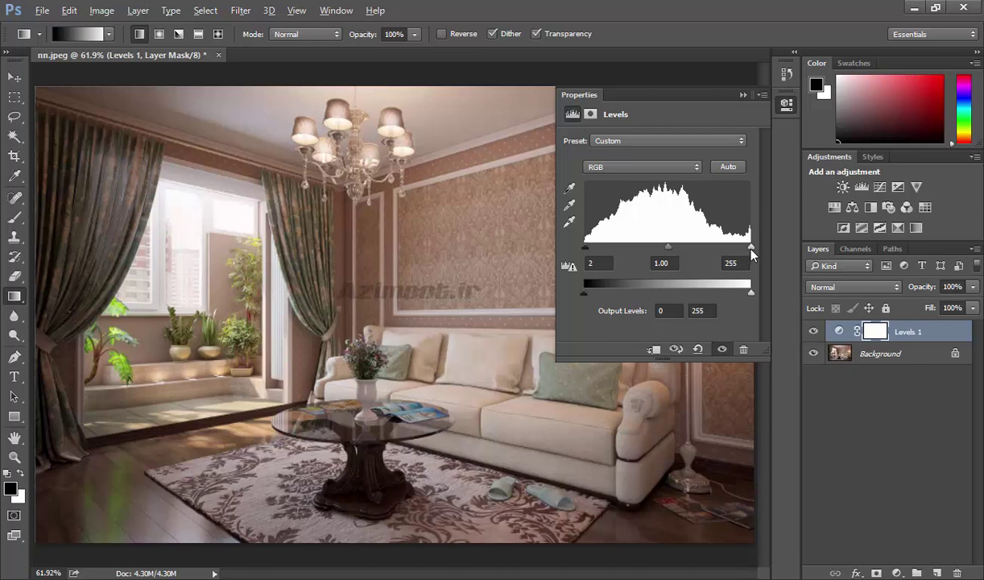
left_click_drag(587, 255, 584, 255)
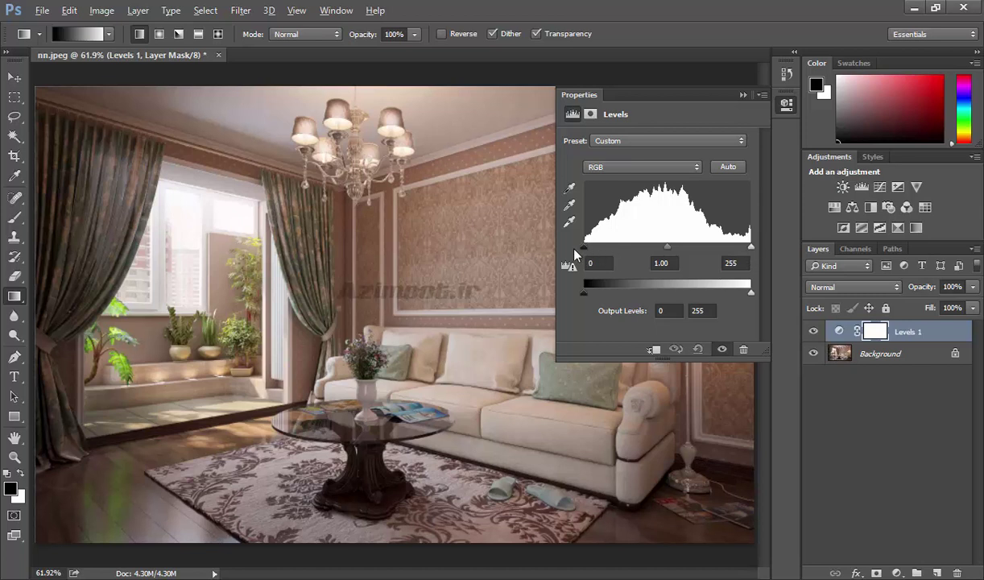
- Set the Levels white input to 250 and merge it into the Background
left_click(753, 254, "alt")
left_click_drag(754, 254, 750, 256)
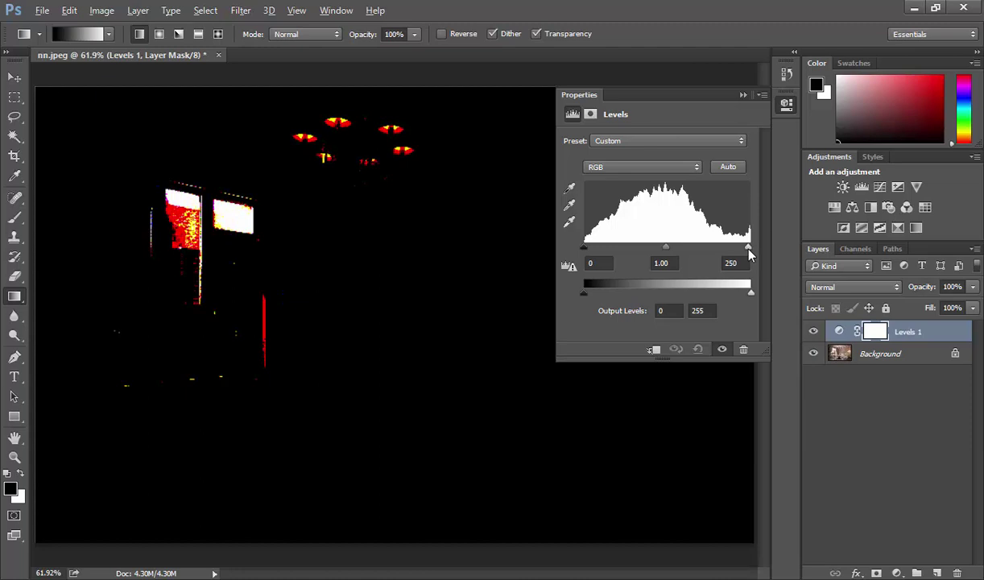
left_click_drag(750, 255, 750, 256)
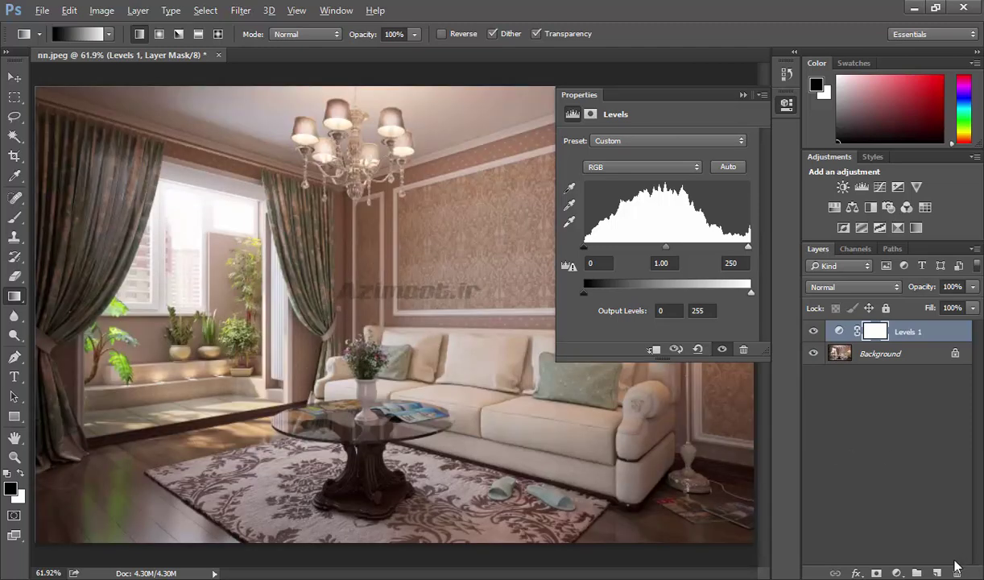
key("ctrl+e")
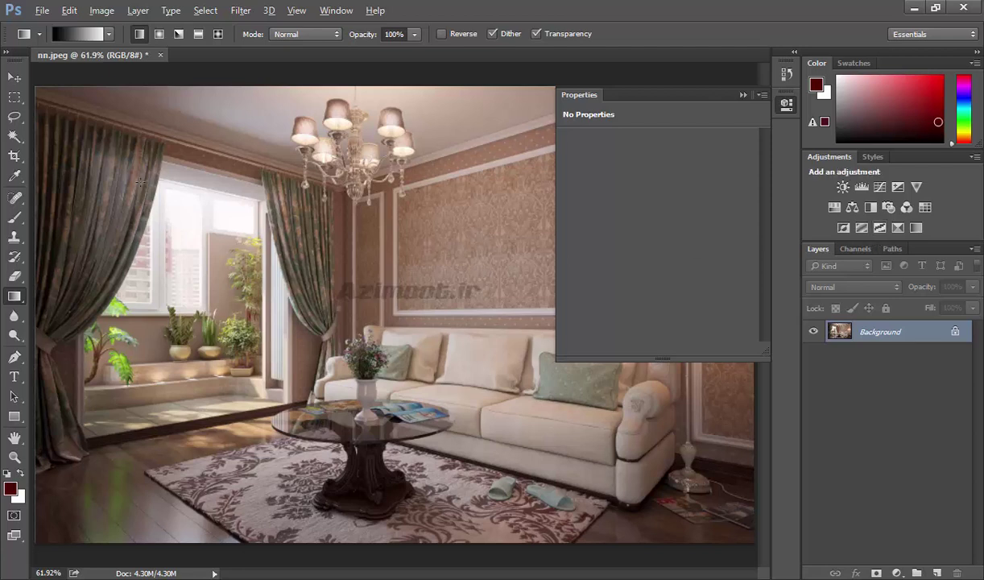
- Place two colour sampler points, one on the bright window and one on the wall
left_click(15, 176)
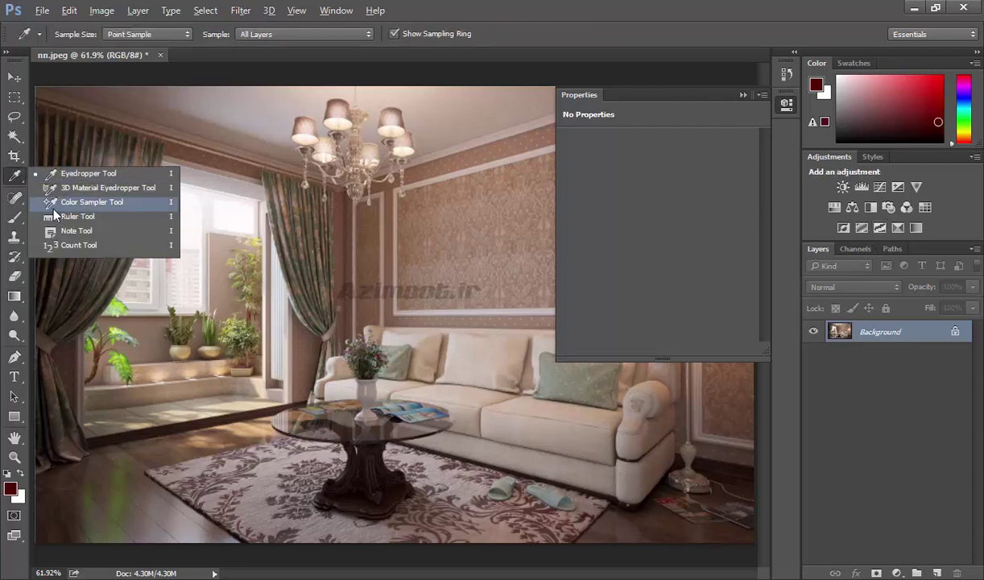
left_click(112, 203)
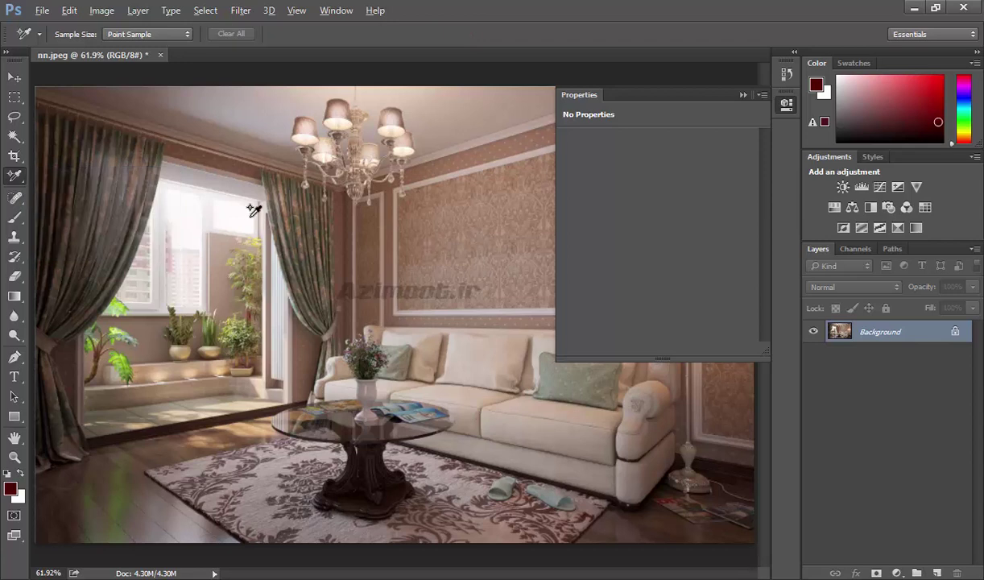
left_click(246, 218)
left_click(432, 233)
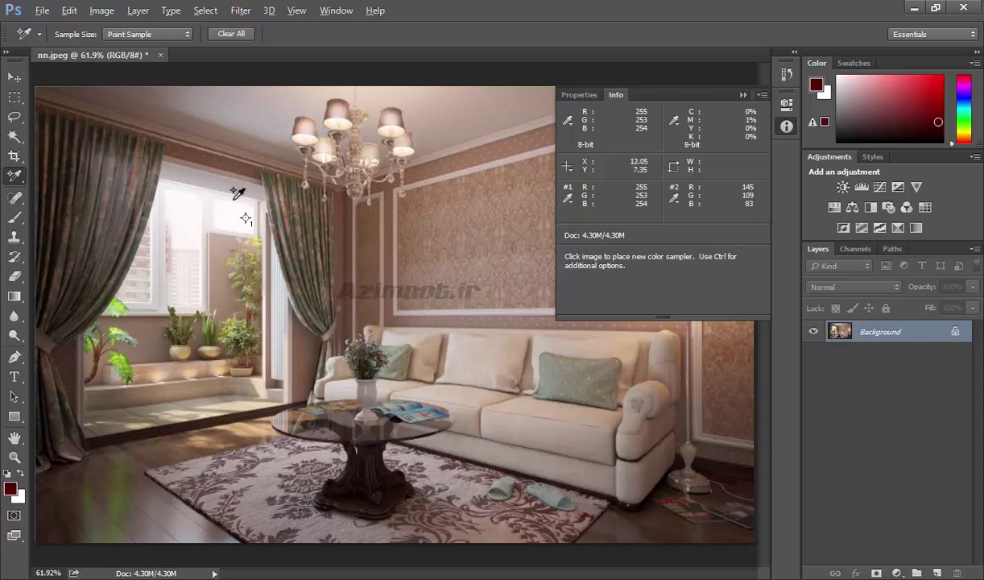
- Try a Threshold adjustment layer at a different level, then delete it
left_click(885, 230)
mouse_move(658, 226)
left_mouse_down()
mouse_move(637, 222)
mouse_move(723, 236)
mouse_move(575, 238)
mouse_move(708, 236)
mouse_move(693, 241)
left_mouse_up()
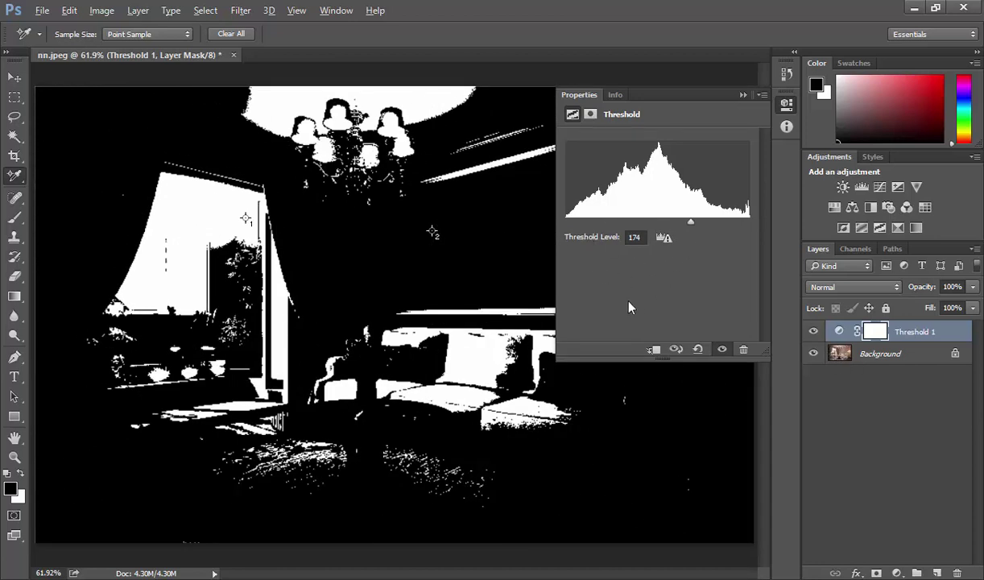
left_click(839, 331)
key("Delete")
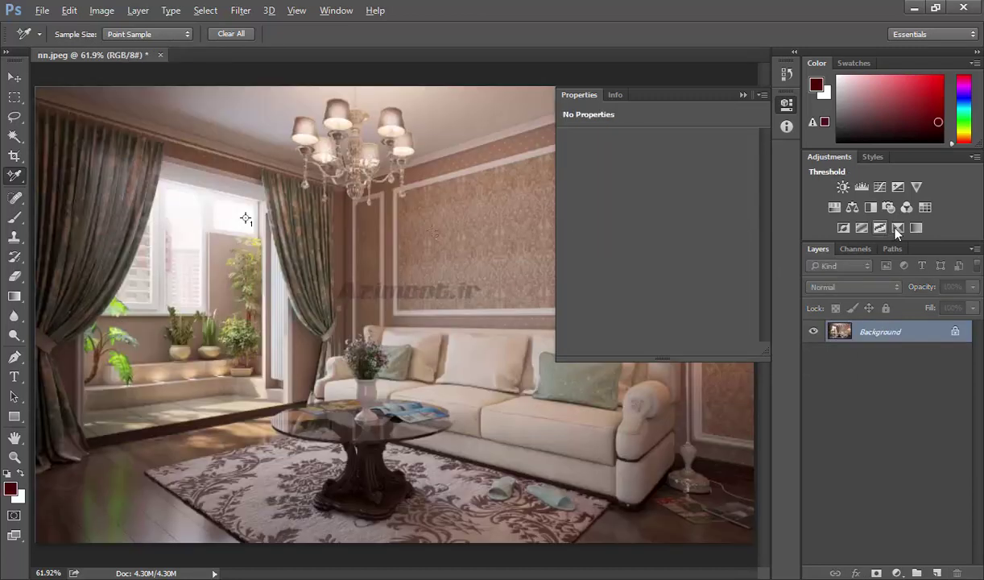
- Add a Selective Color adjustment layer with the Colors range kept on Greens
left_click(898, 228)
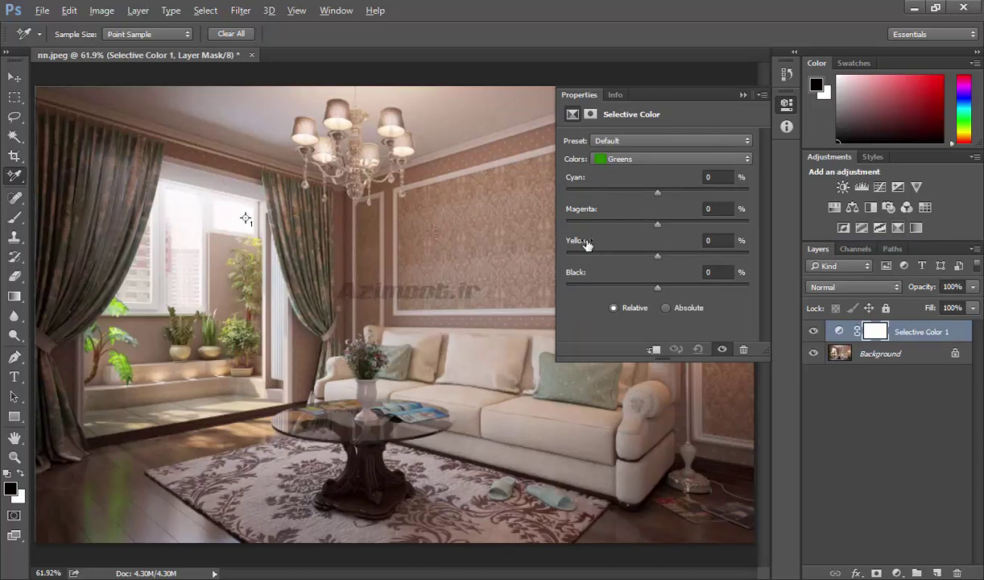
left_click(621, 159)
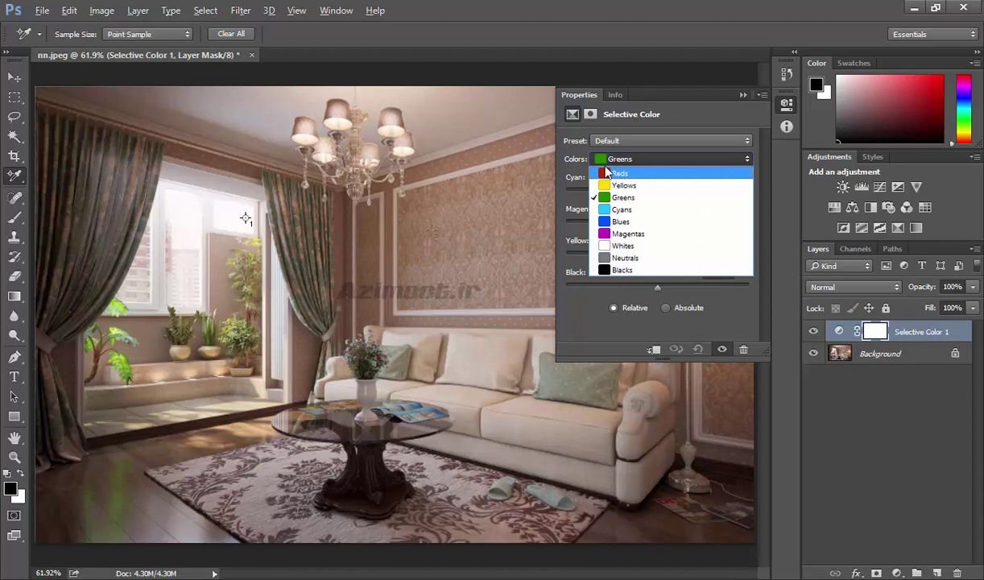
left_click(555, 151)
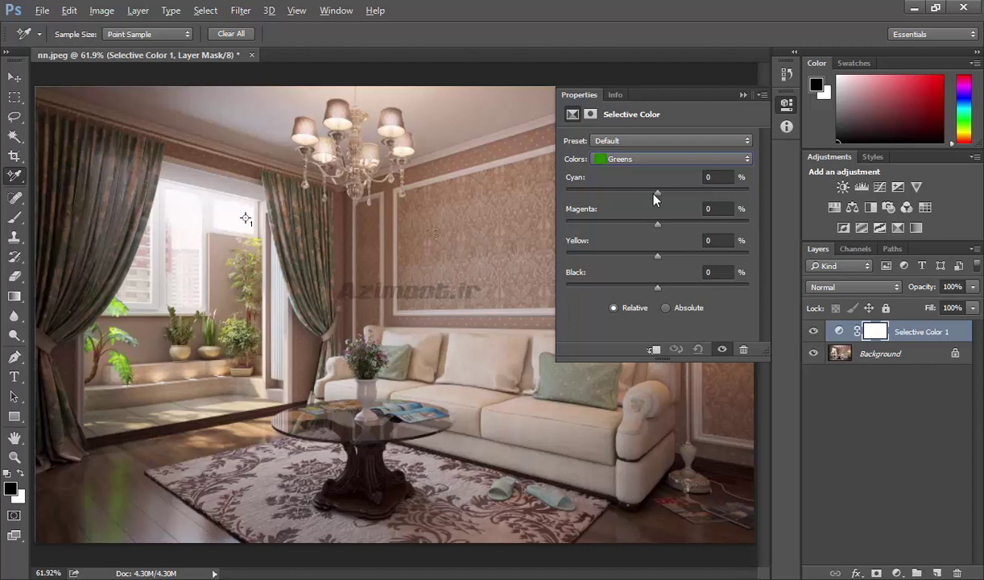
left_click(634, 160)
left_click(620, 209)
- Set the Greens to Cyan +1 and Magenta -64
mouse_move(657, 194)
left_mouse_down()
mouse_move(635, 201)
mouse_move(651, 219)
mouse_move(603, 224)
left_mouse_up()
left_click_drag(690, 229, 701, 227)
left_click_drag(729, 224, 743, 228)
left_click(599, 224)
left_click(853, 208)
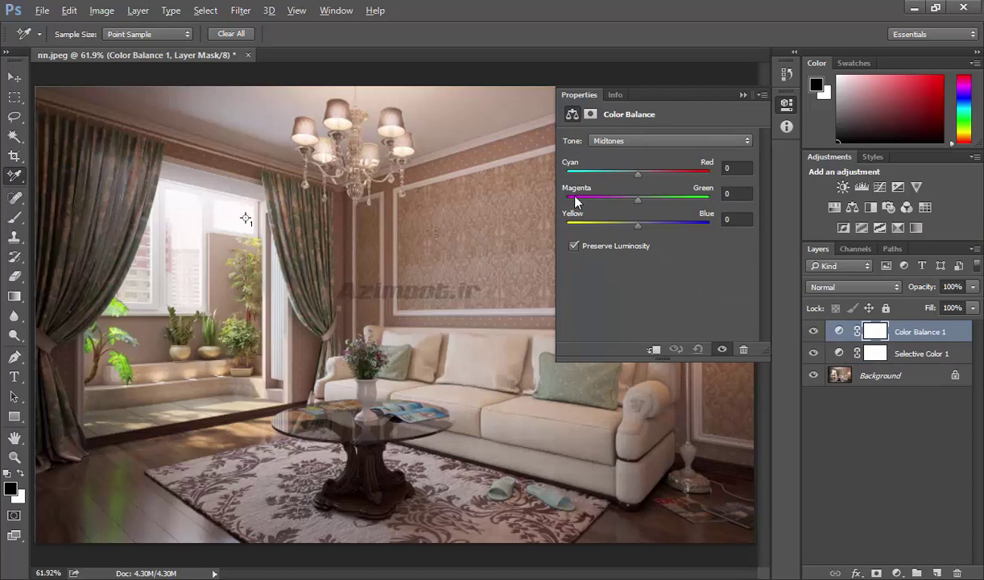
- Try a green Color Balance midtone shift, delete it, and set Selective Color greens' magenta to +89
left_click_drag(637, 200, 675, 200)
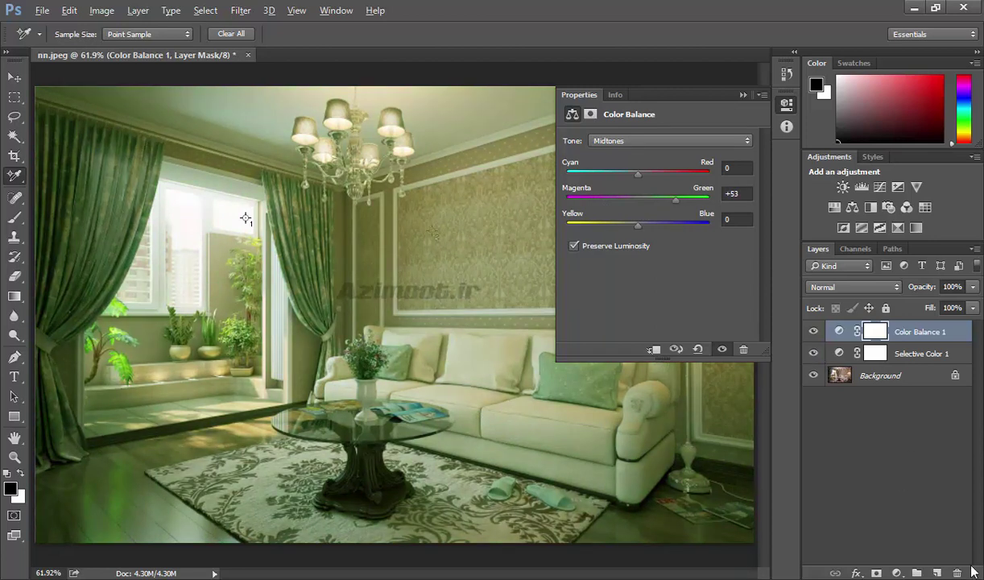
key("Delete")
left_click(840, 332)
left_click_drag(599, 224, 724, 227)
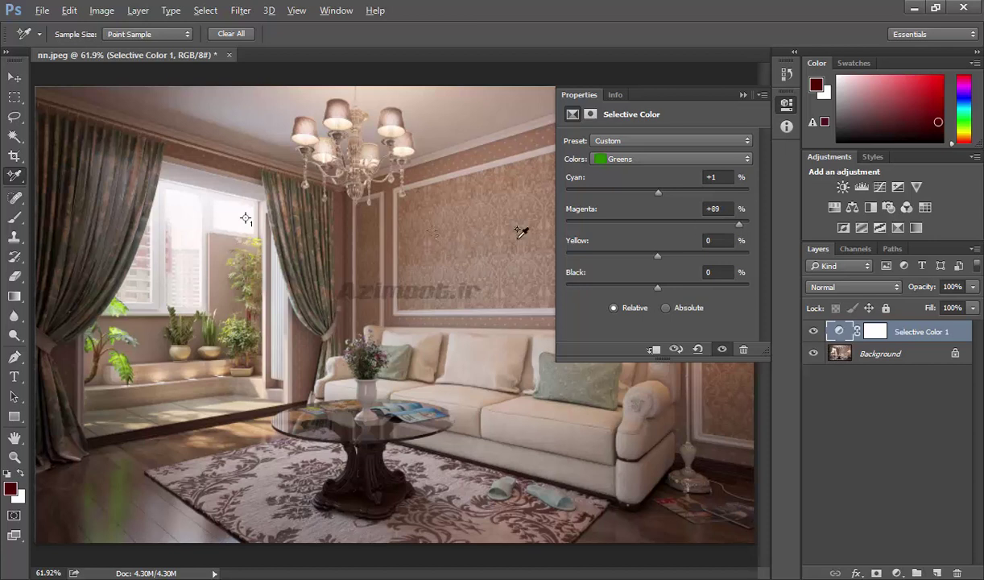
- Test Selective Color greens at magenta +100, yellow +64 and black +50
left_click(579, 224)
left_click_drag(579, 225, 749, 219)
left_click_drag(577, 257, 717, 256)
left_click(586, 290)
left_click(704, 288)
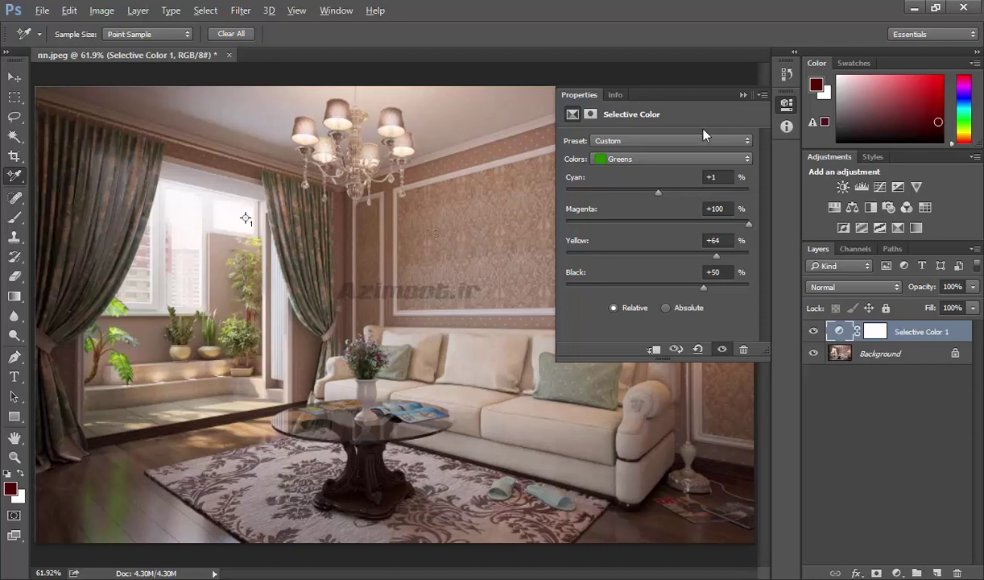
- Switch to Blues and set black +77, yellow -52, magenta +6 and cyan -70
left_click(597, 159)
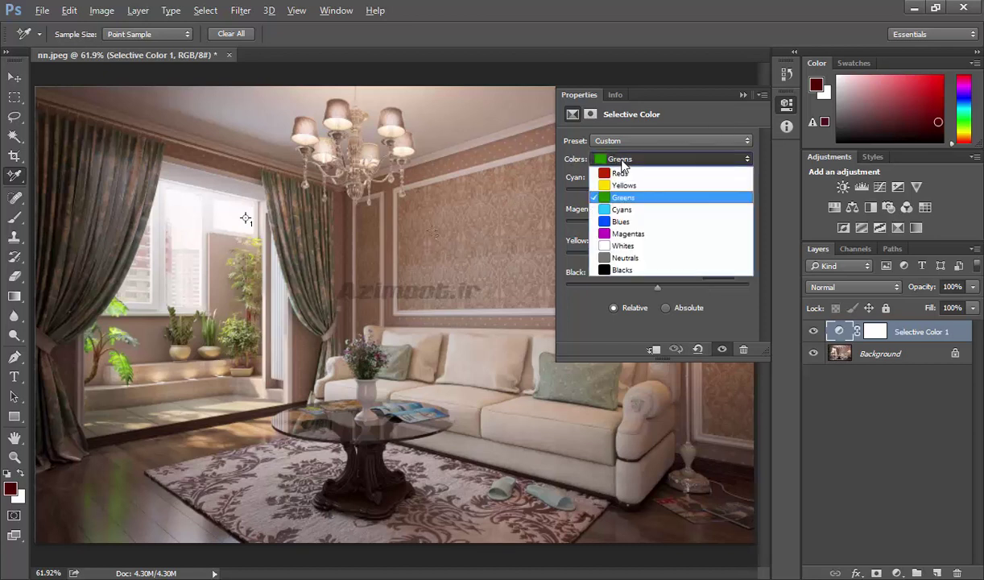
left_click(679, 352)
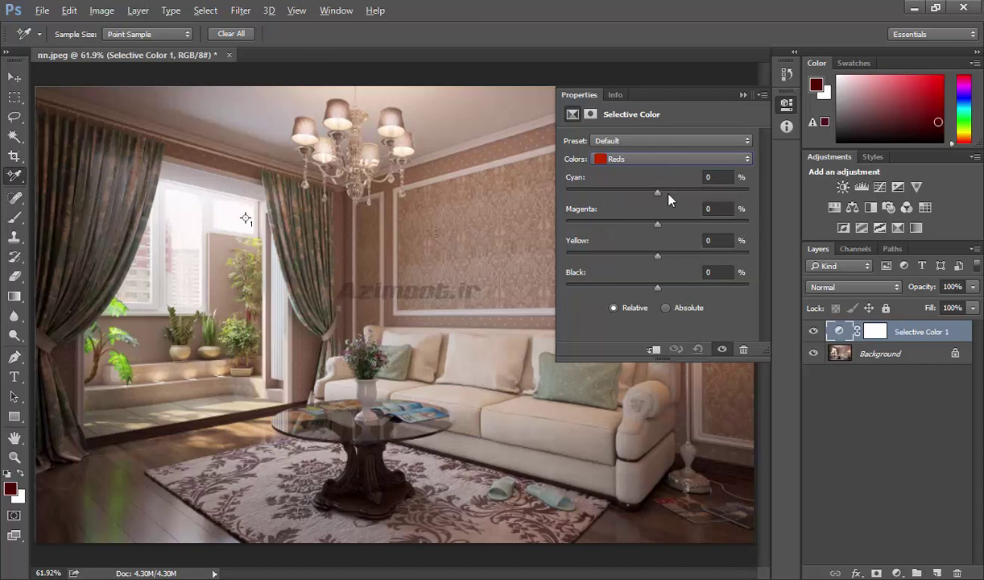
left_click(641, 161)
left_click(600, 211)
mouse_move(712, 288)
left_mouse_down()
mouse_move(727, 288)
mouse_move(693, 299)
left_mouse_up()
left_click_drag(655, 256, 622, 250)
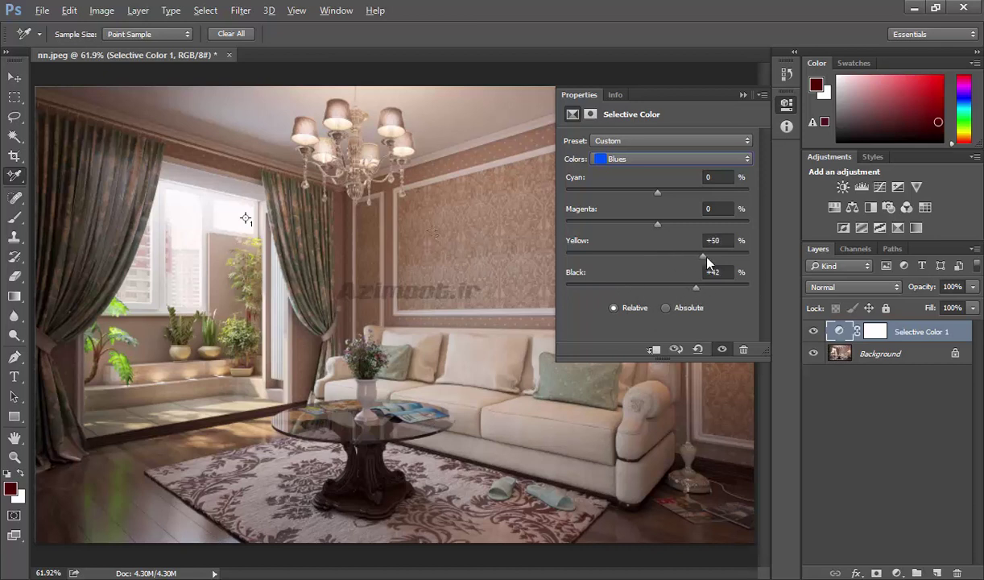
left_click_drag(665, 223, 670, 224)
left_click_drag(715, 192, 594, 193)
- Switch the Selective Color method to Absolute, then delete the Selective Color 1 layer
left_click(666, 308)
left_click(876, 331)
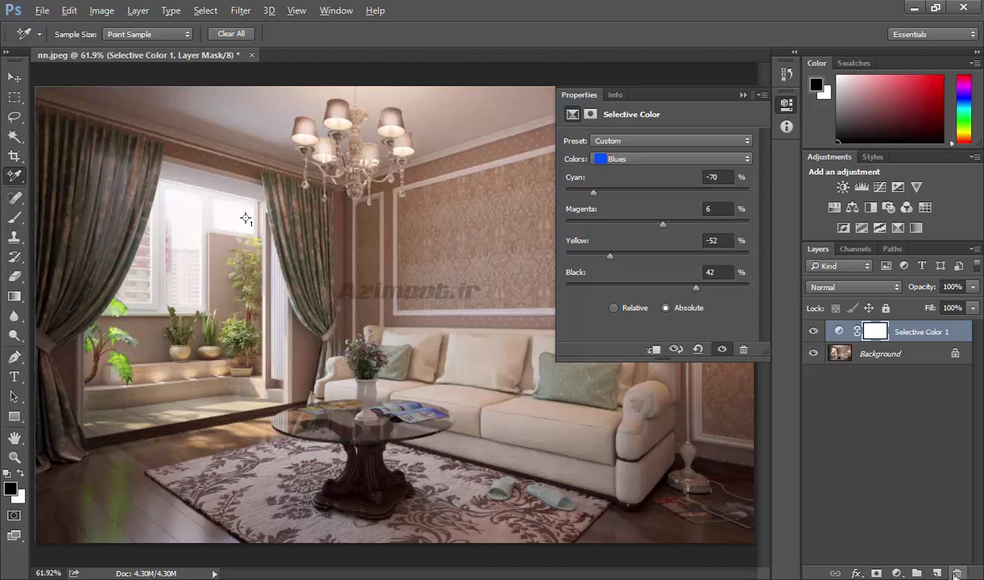
key("Delete")
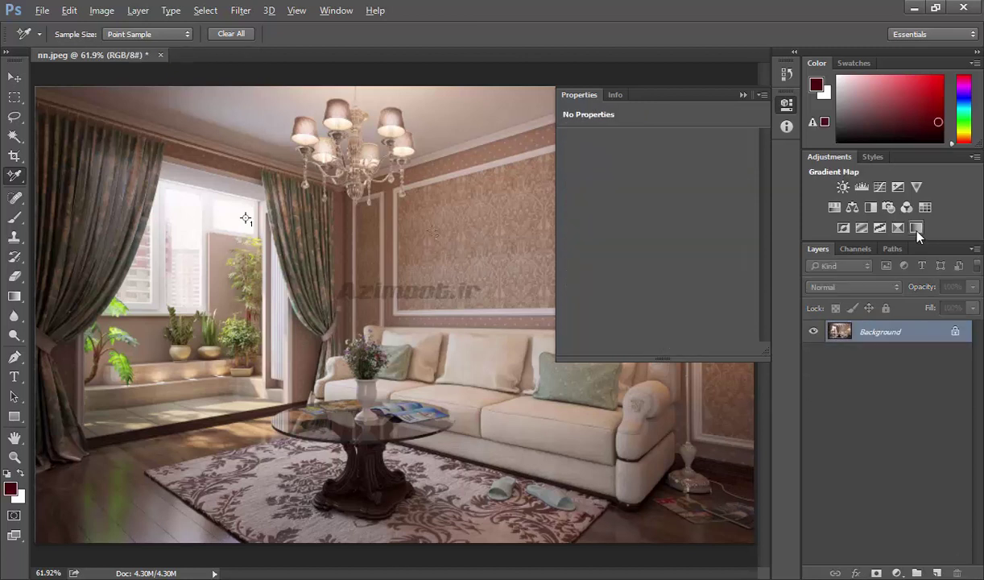
- Add a maroon-to-white Gradient Map layer and toggle Reverse to compare the reversed tint
left_click(917, 229)
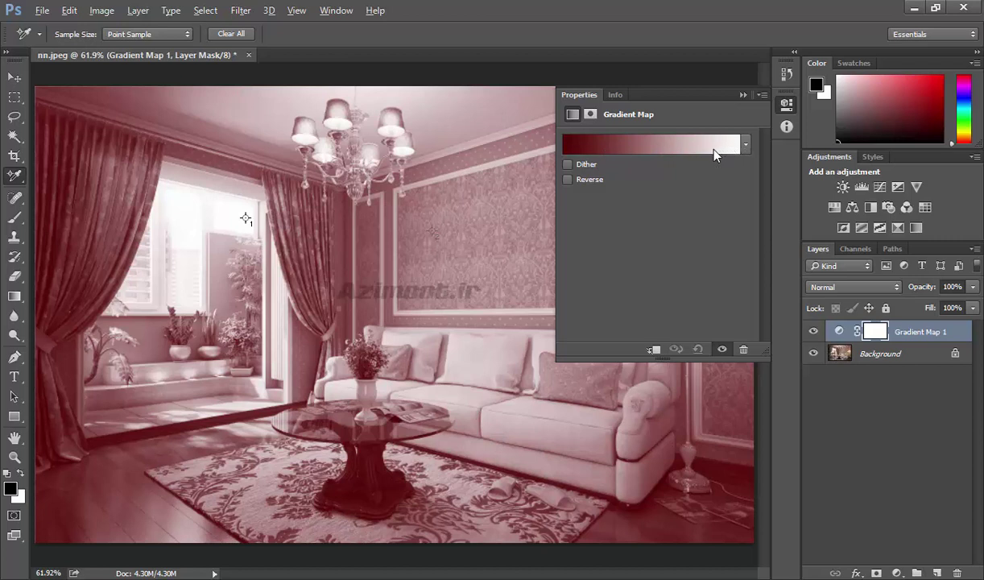
left_click(596, 186)
left_click(596, 187)
left_click(596, 187)
left_click(596, 187)
- Apply the Black, White preset to the gradient map in the Gradient Editor
left_click(604, 151)
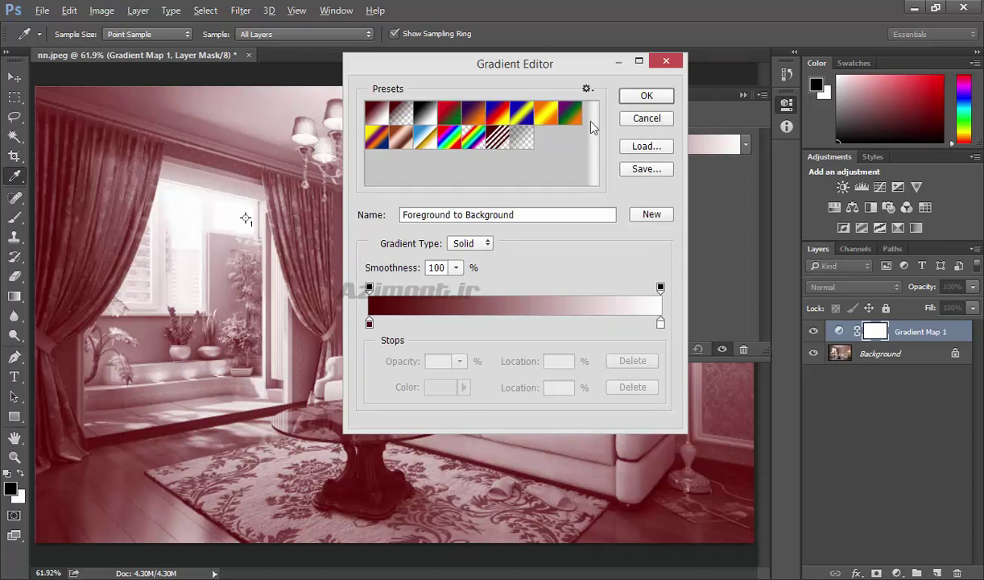
left_click(426, 115)
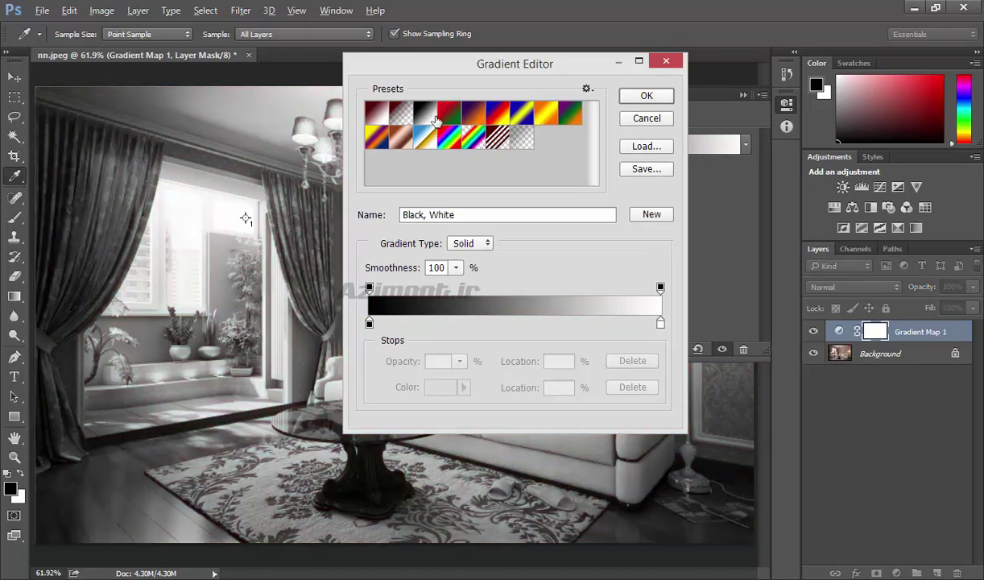
- Accept the Black, White gradient and select the Gradient Map 1 adjustment thumbnail
left_click(648, 96)
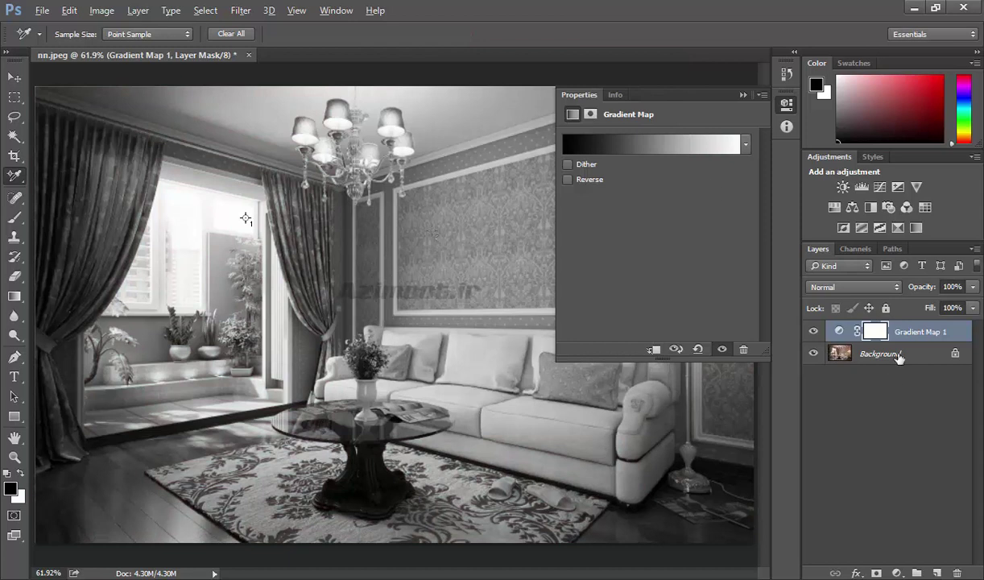
left_click(840, 335)
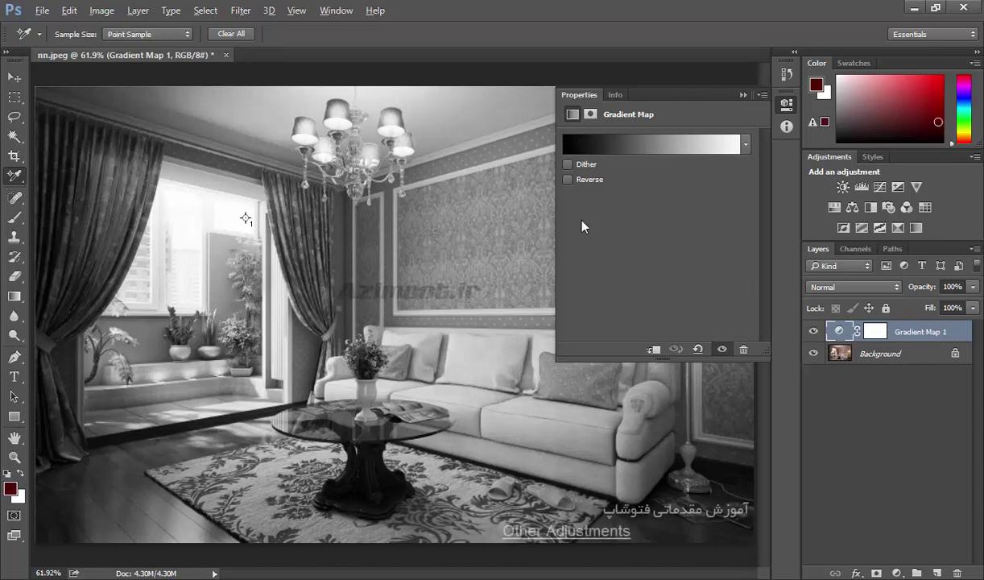